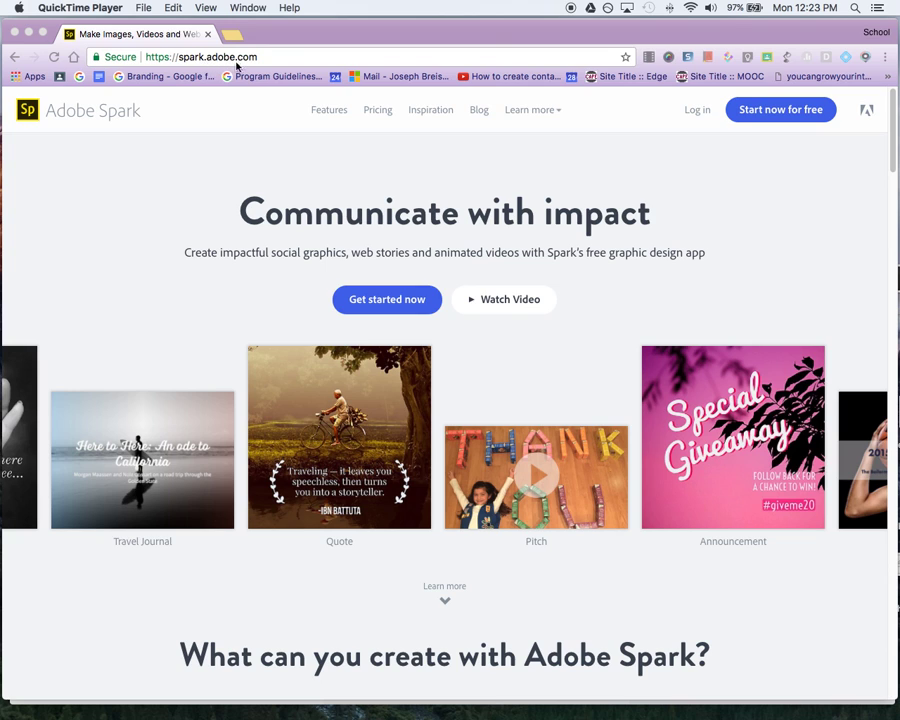
Look over the Spark home page and open the Features overview.
{"action": "scroll", "coordinate": [155, 205], "scroll_direction": "down", "scroll_amount": 5}
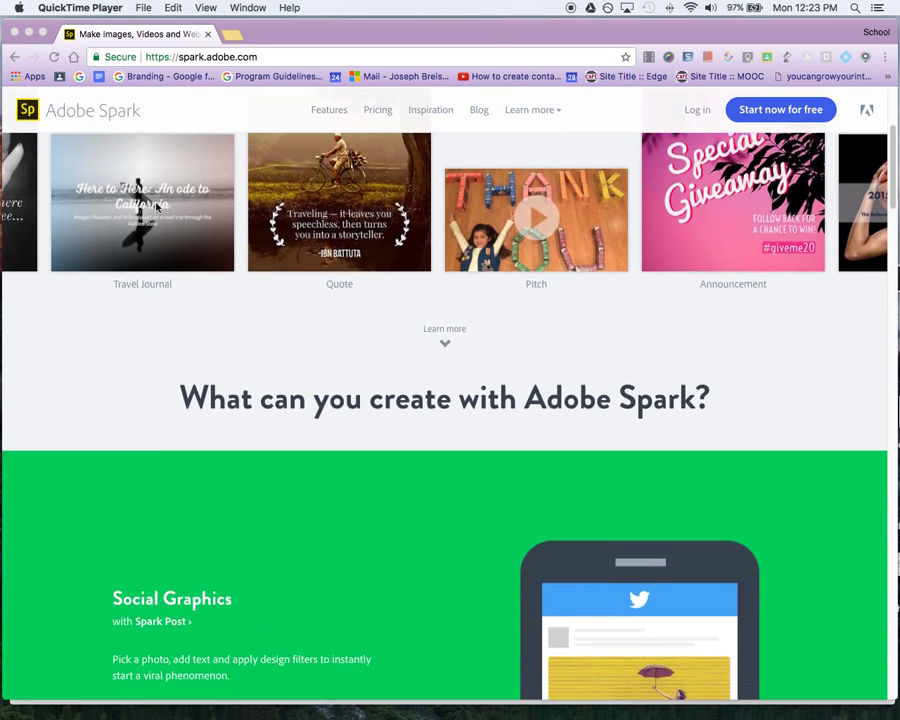
{"action": "scroll", "coordinate": [157, 205], "scroll_direction": "up", "scroll_amount": 5}
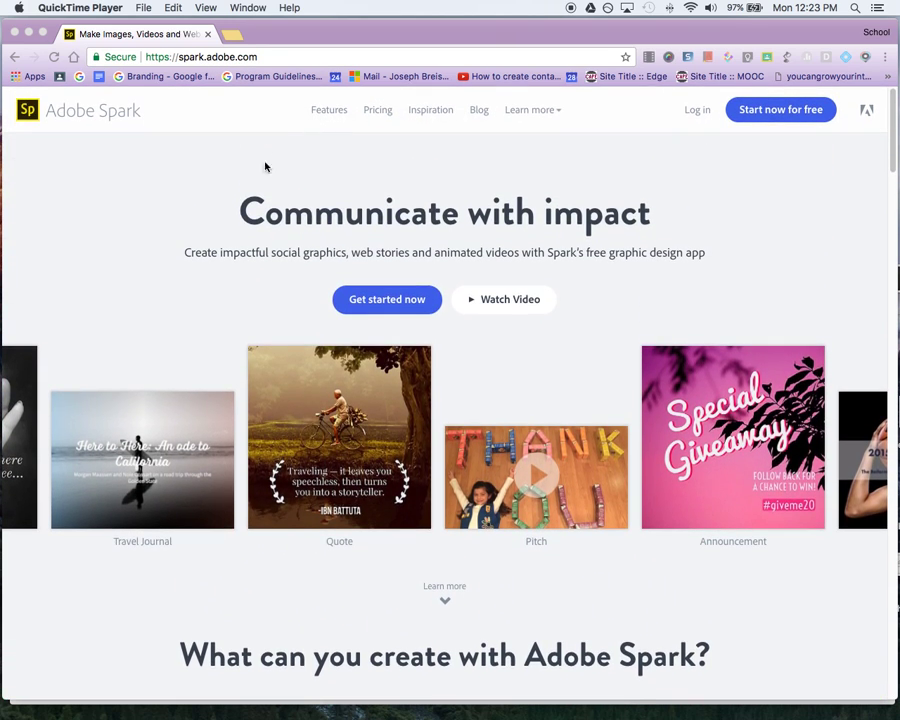
{"action": "scroll", "coordinate": [157, 211], "scroll_direction": "down", "scroll_amount": 5}
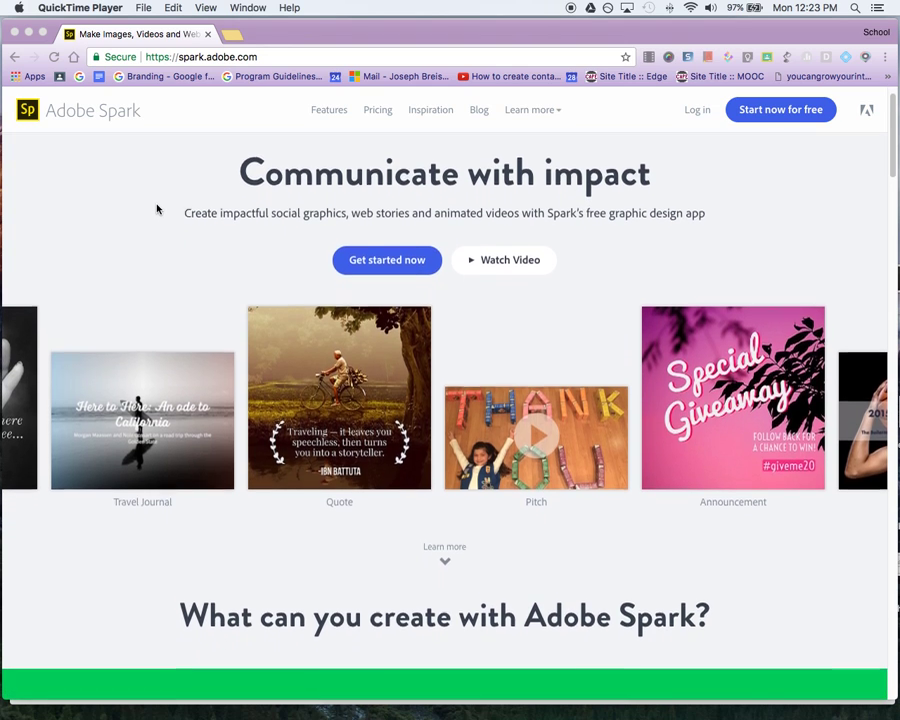
{"action": "scroll", "coordinate": [157, 208], "scroll_direction": "up", "scroll_amount": 4}
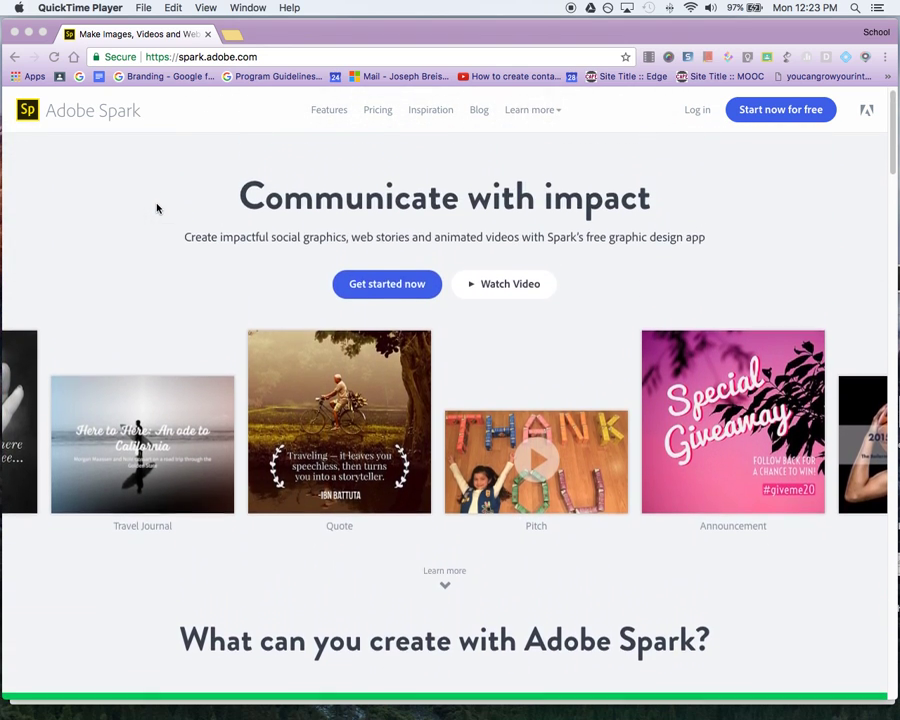
{"action": "scroll", "coordinate": [155, 209], "scroll_direction": "down", "scroll_amount": 10}
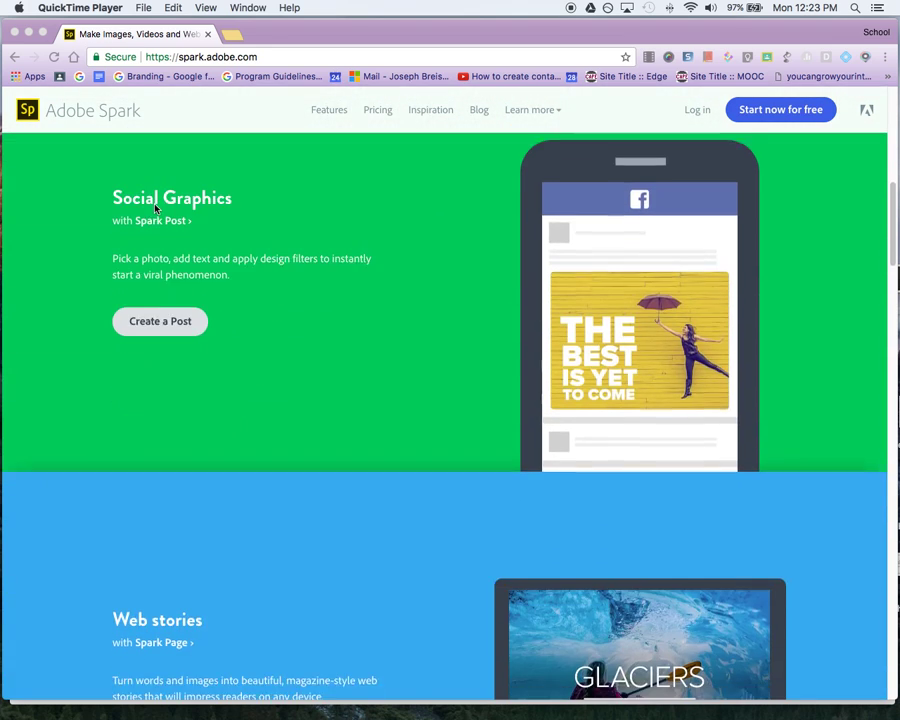
{"action": "scroll", "coordinate": [154, 207], "scroll_direction": "up", "scroll_amount": 6}
{"action": "scroll", "coordinate": [153, 207], "scroll_direction": "up", "scroll_amount": 6}
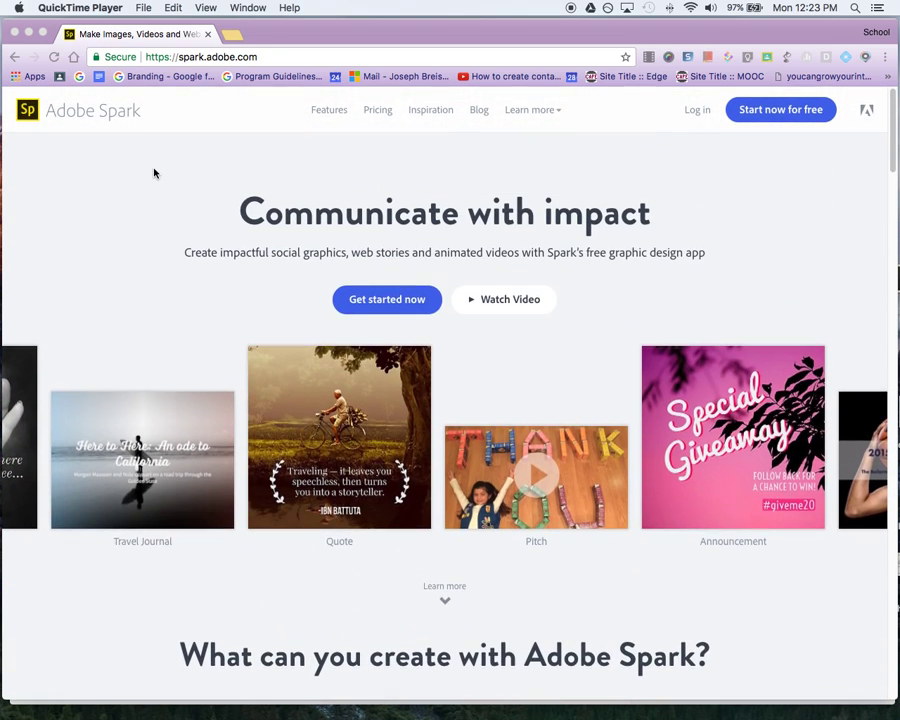
{"action": "left_click", "coordinate": [328, 110]}
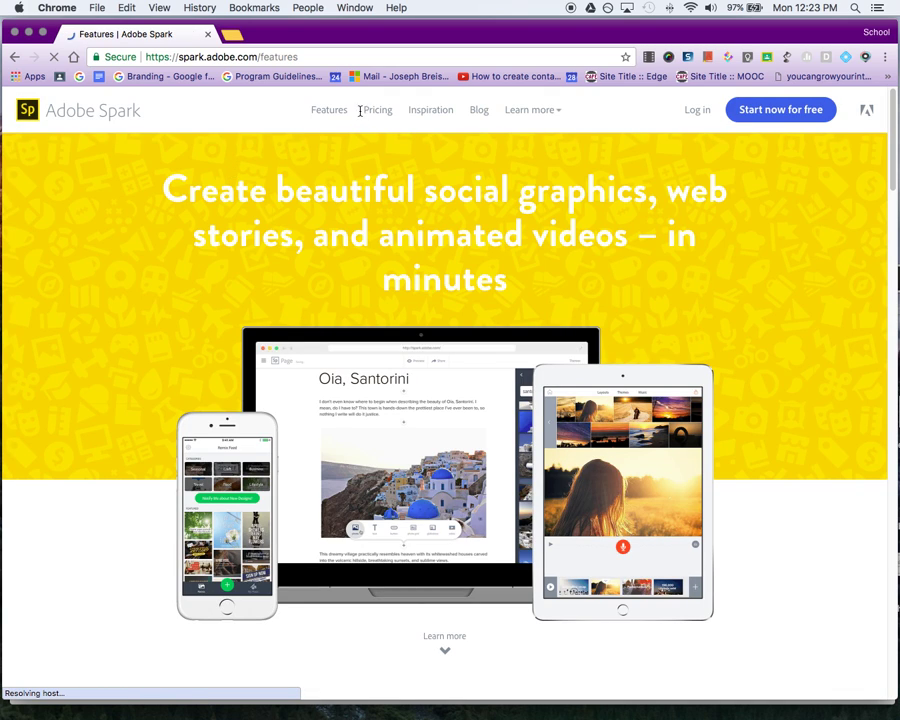
Scroll down the Features page to the Inspiration Gallery of example projects.
{"action": "scroll", "coordinate": [157, 268], "scroll_direction": "down", "scroll_amount": 5}
{"action": "scroll", "coordinate": [157, 258], "scroll_direction": "down", "scroll_amount": 15}
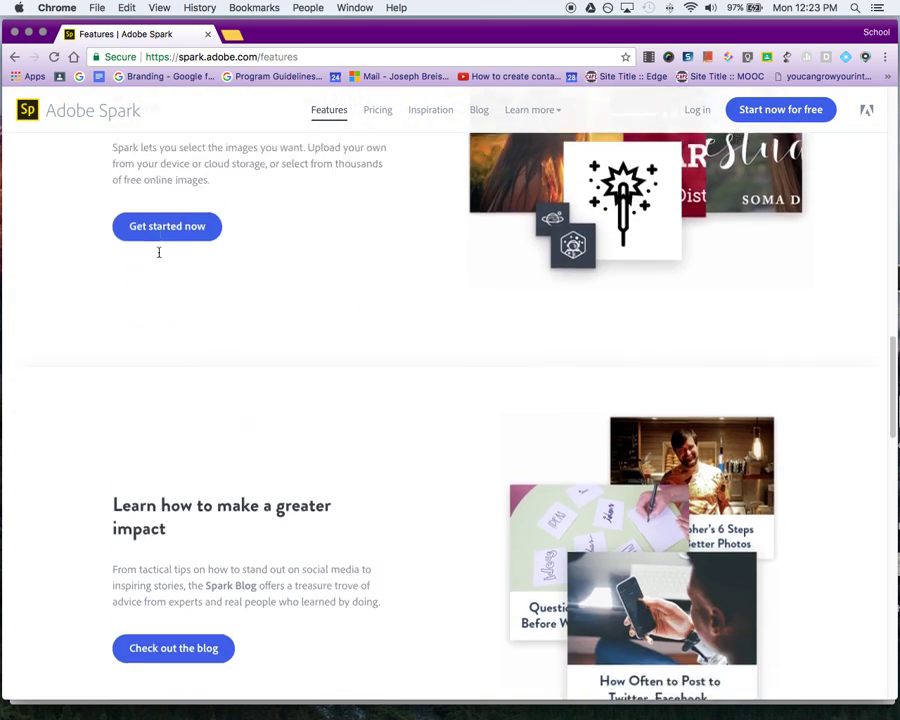
{"action": "scroll", "coordinate": [158, 252], "scroll_direction": "down", "scroll_amount": 2}
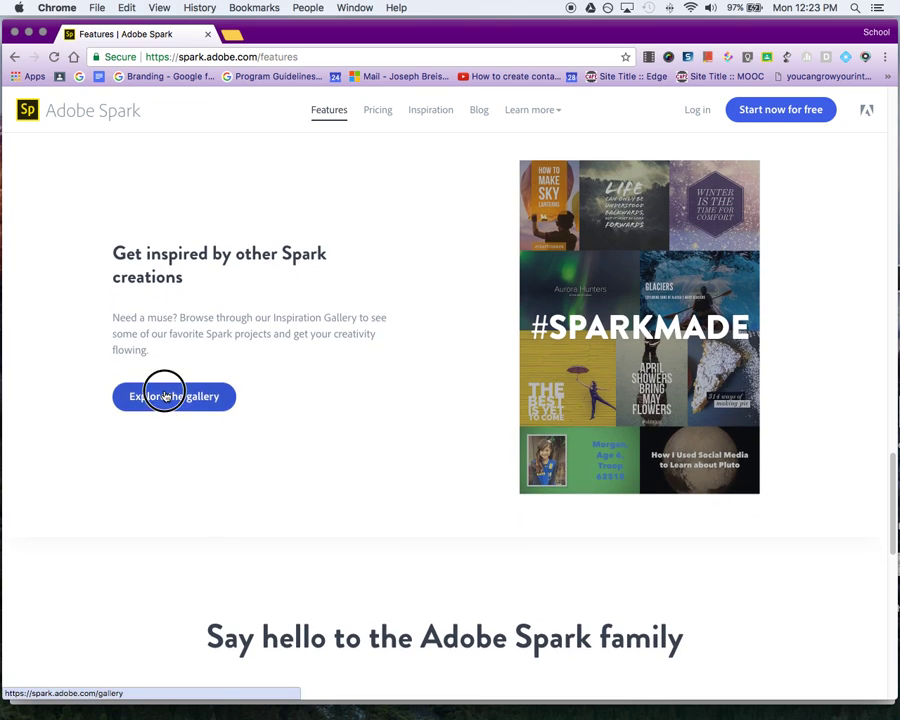
{"action": "left_click", "coordinate": [154, 393]}
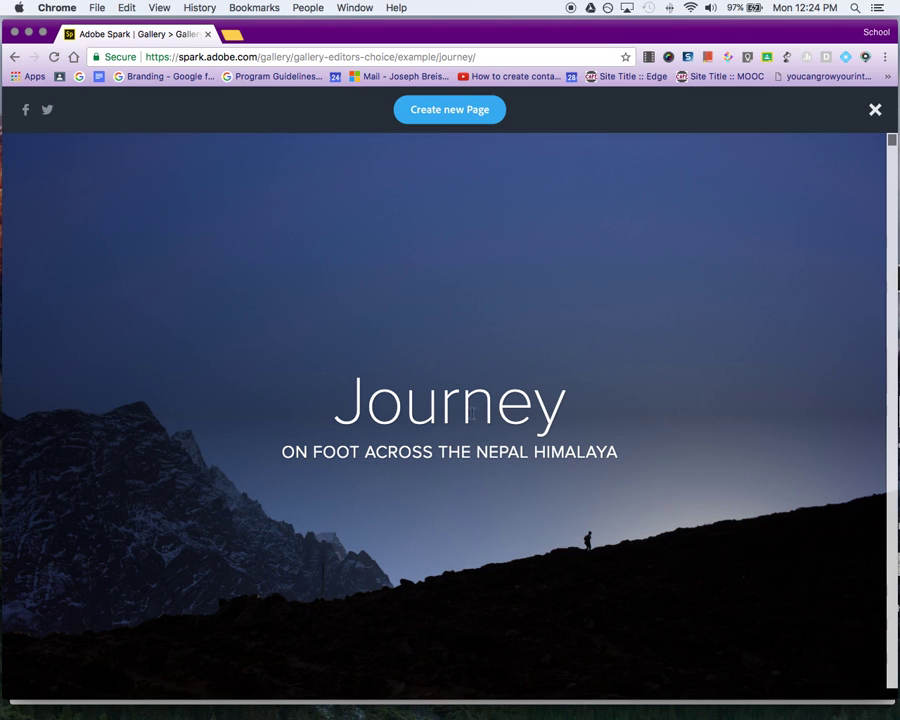
Read through the Nepal Himalaya Journey story, then close it to return to the gallery.
{"action": "scroll", "coordinate": [381, 410], "scroll_direction": "down", "scroll_amount": 10}
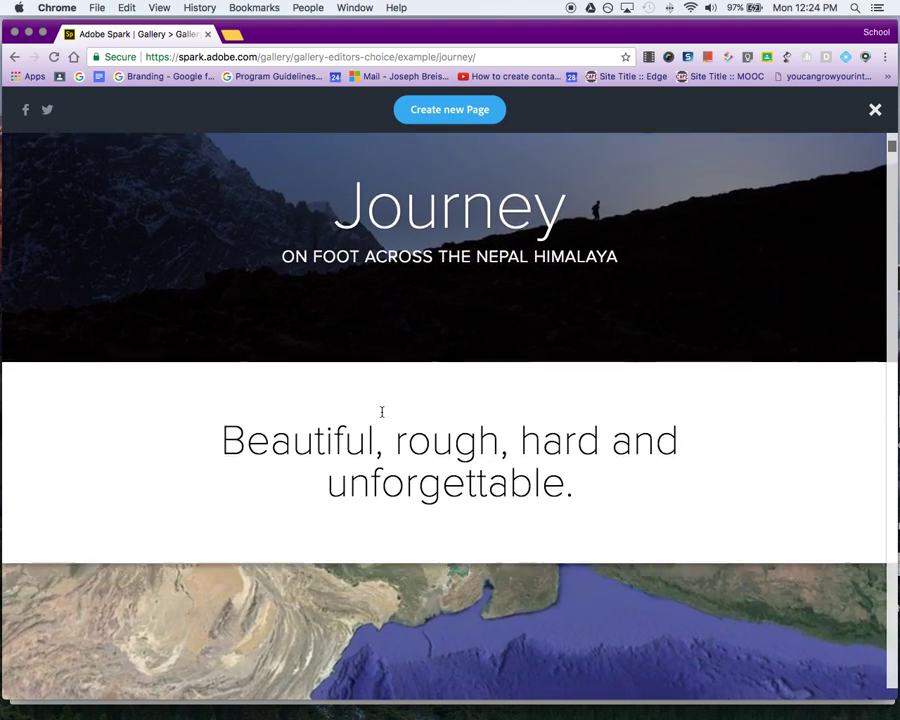
{"action": "scroll", "coordinate": [381, 410], "scroll_direction": "down", "scroll_amount": 10}
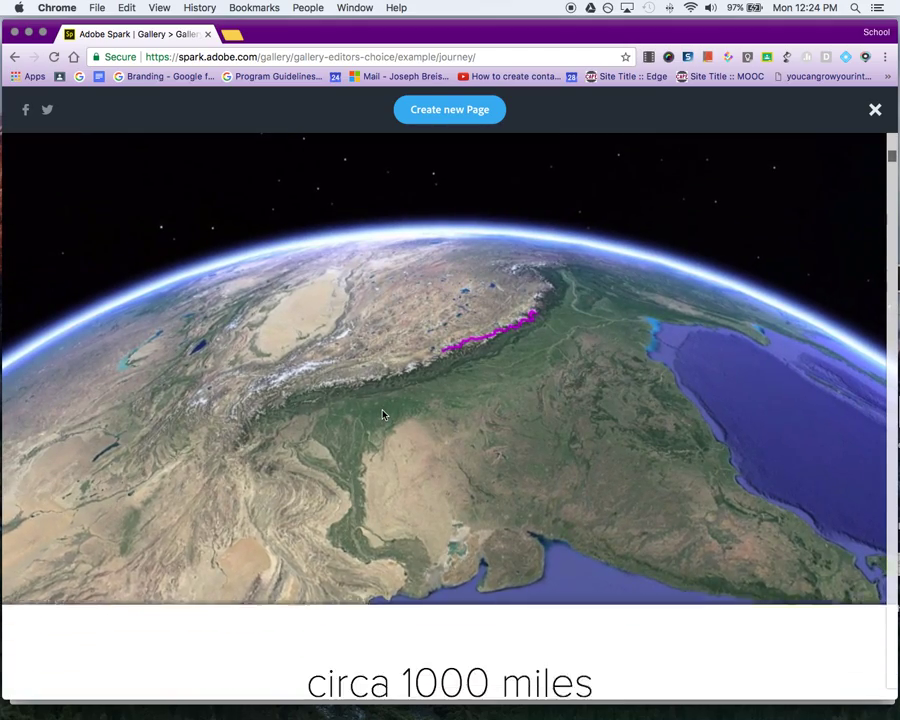
{"action": "scroll", "coordinate": [381, 414], "scroll_direction": "down", "scroll_amount": 10}
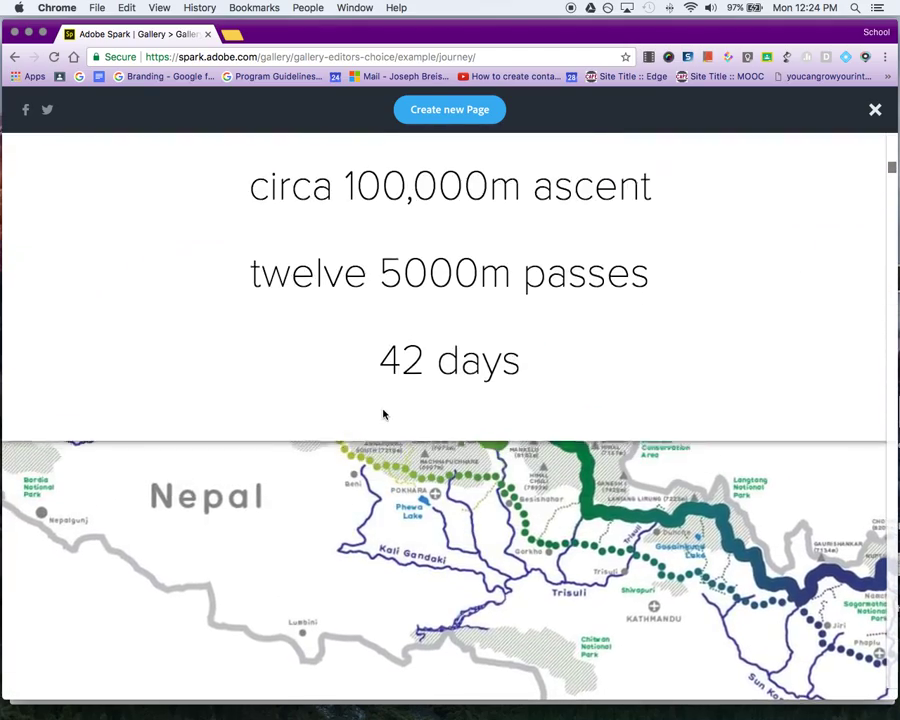
{"action": "scroll", "coordinate": [383, 412], "scroll_direction": "down", "scroll_amount": 5}
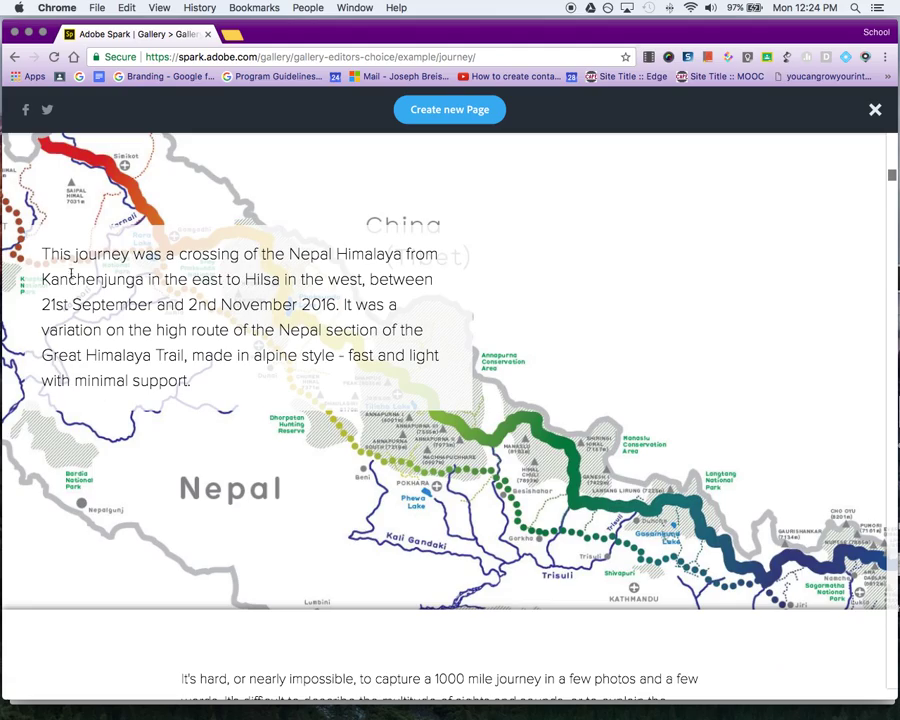
{"action": "scroll", "coordinate": [447, 437], "scroll_direction": "down", "scroll_amount": 10}
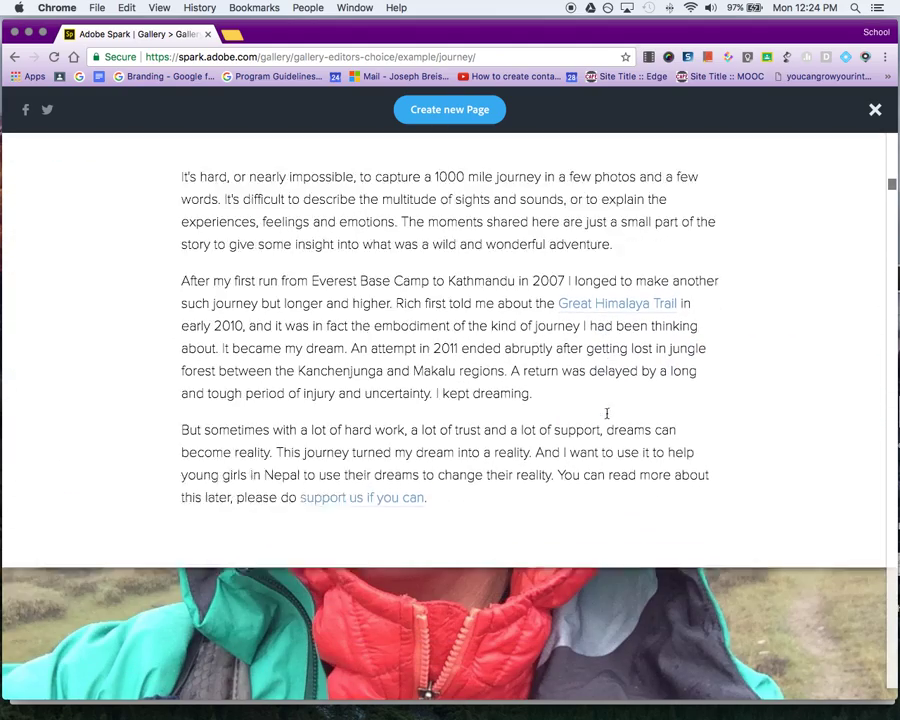
{"action": "scroll", "coordinate": [606, 413], "scroll_direction": "down", "scroll_amount": 5}
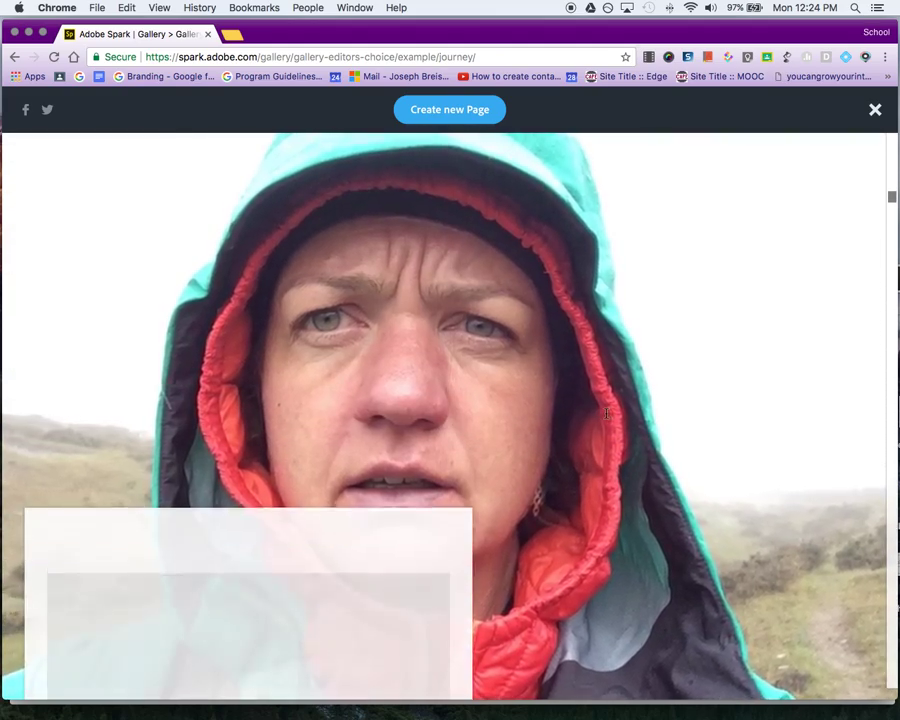
{"action": "scroll", "coordinate": [606, 413], "scroll_direction": "down", "scroll_amount": 10}
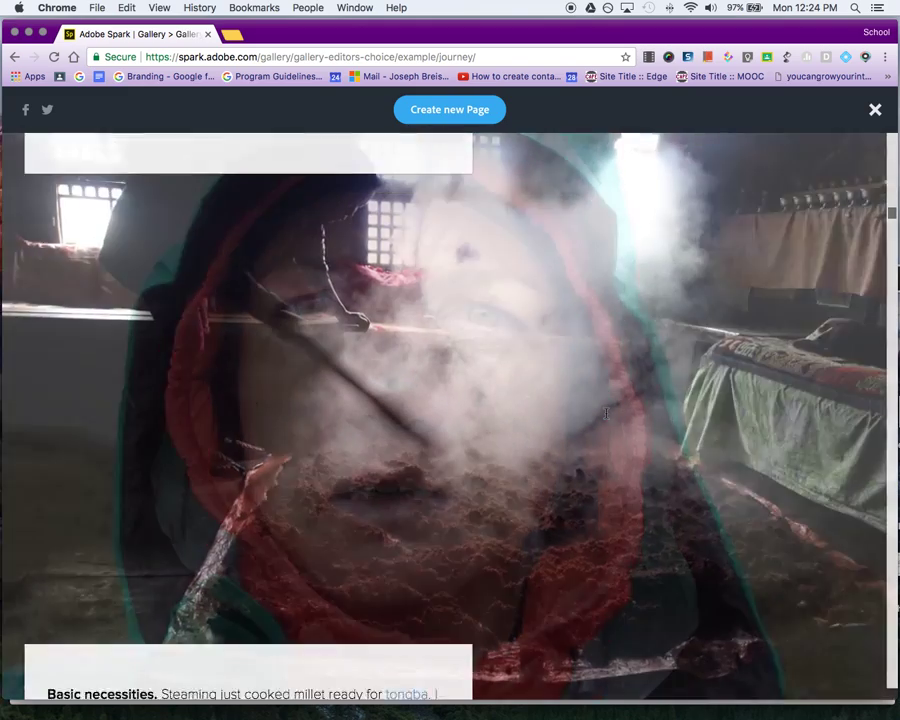
{"action": "scroll", "coordinate": [606, 413], "scroll_direction": "down", "scroll_amount": 5}
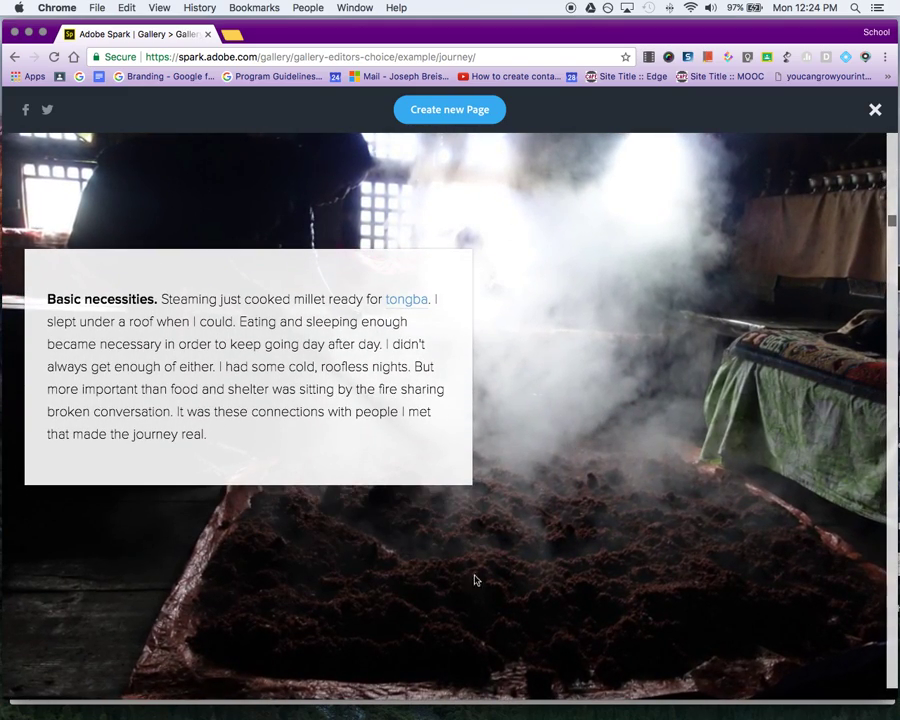
{"action": "left_click", "coordinate": [874, 111]}
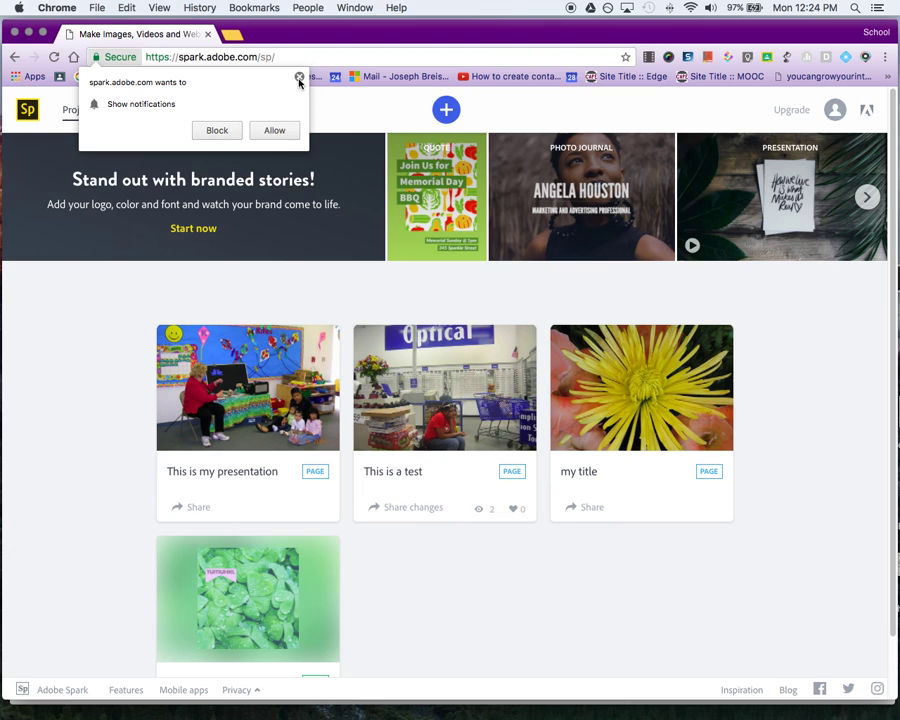
Dismiss the browser's notifications prompt and bring up the Create new menu.
{"action": "left_click", "coordinate": [298, 76]}
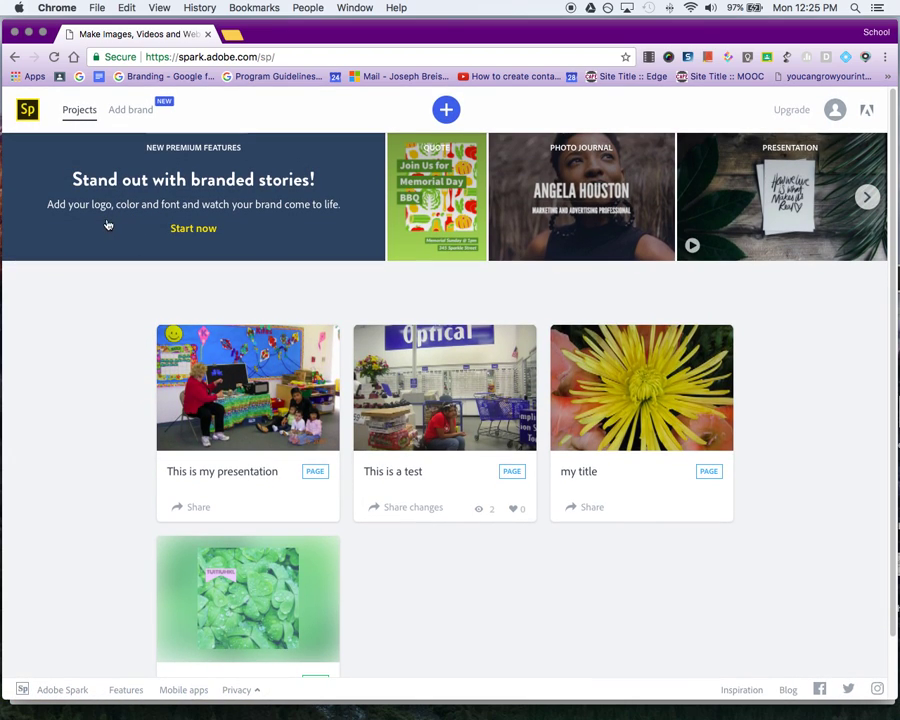
{"action": "left_click", "coordinate": [450, 112]}
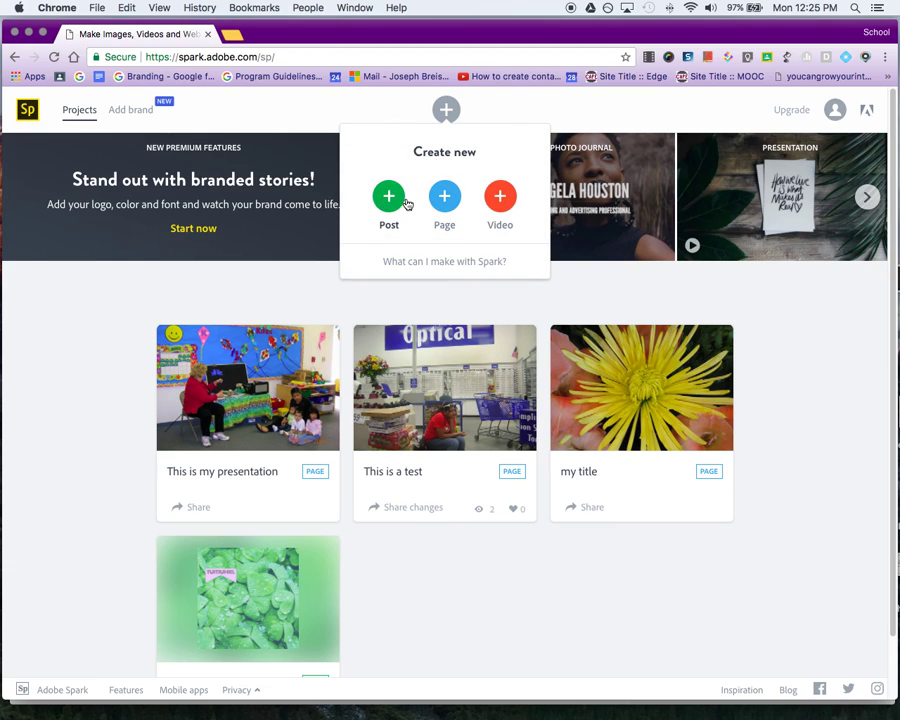
Choose Page in the Create new menu to start a blank Page project.
{"action": "left_click", "coordinate": [444, 197]}
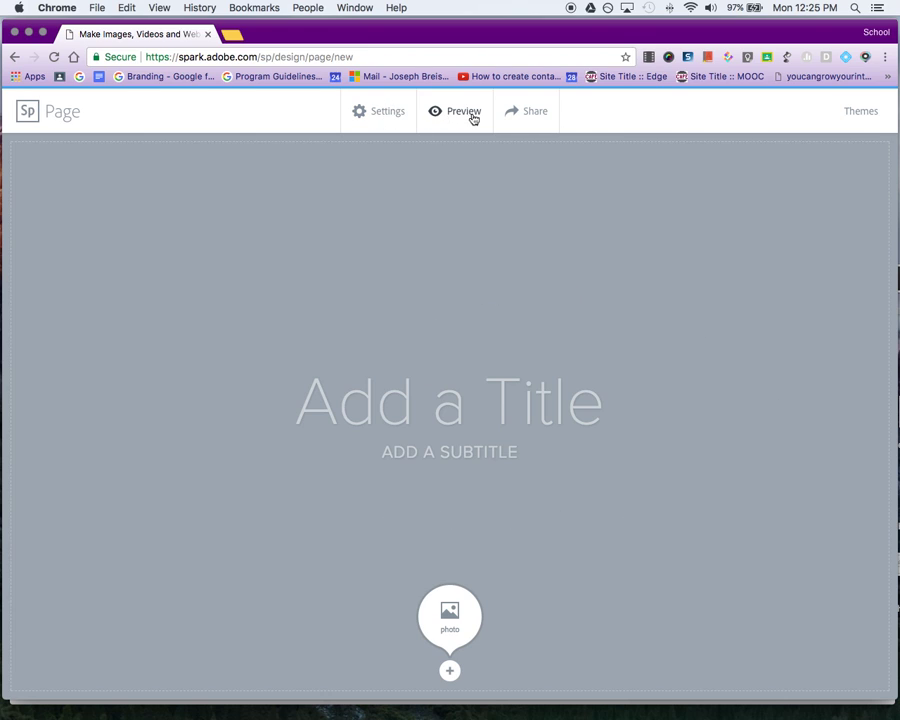
Browse the page themes list and close it without changing the theme.
{"action": "left_click", "coordinate": [860, 113]}
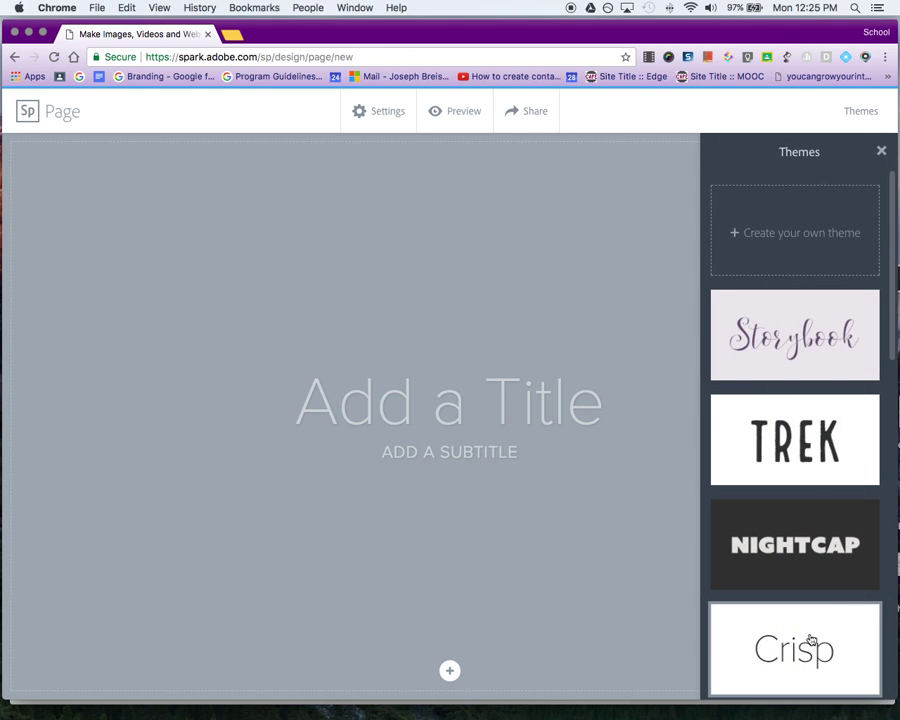
{"action": "scroll", "coordinate": [806, 600], "scroll_direction": "down", "scroll_amount": 3}
{"action": "scroll", "coordinate": [806, 616], "scroll_direction": "down", "scroll_amount": 3}
{"action": "scroll", "coordinate": [804, 613], "scroll_direction": "up", "scroll_amount": 5}
{"action": "scroll", "coordinate": [802, 607], "scroll_direction": "down", "scroll_amount": 10}
{"action": "scroll", "coordinate": [801, 608], "scroll_direction": "up", "scroll_amount": 10}
{"action": "left_click", "coordinate": [879, 151]}
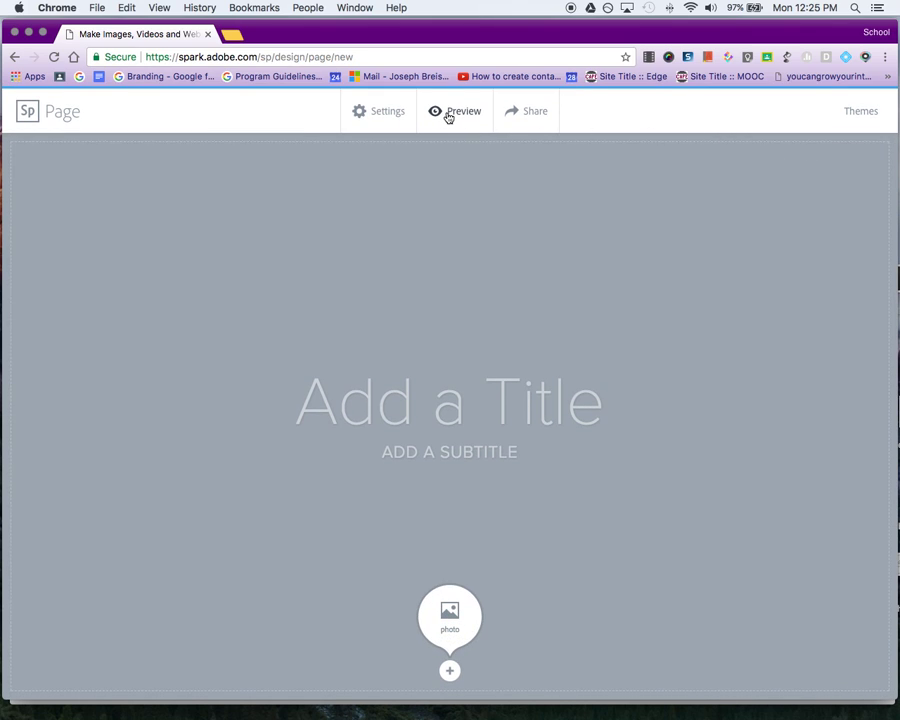
Check the project settings and share options, then start adding a title photo.
{"action": "left_click", "coordinate": [388, 112]}
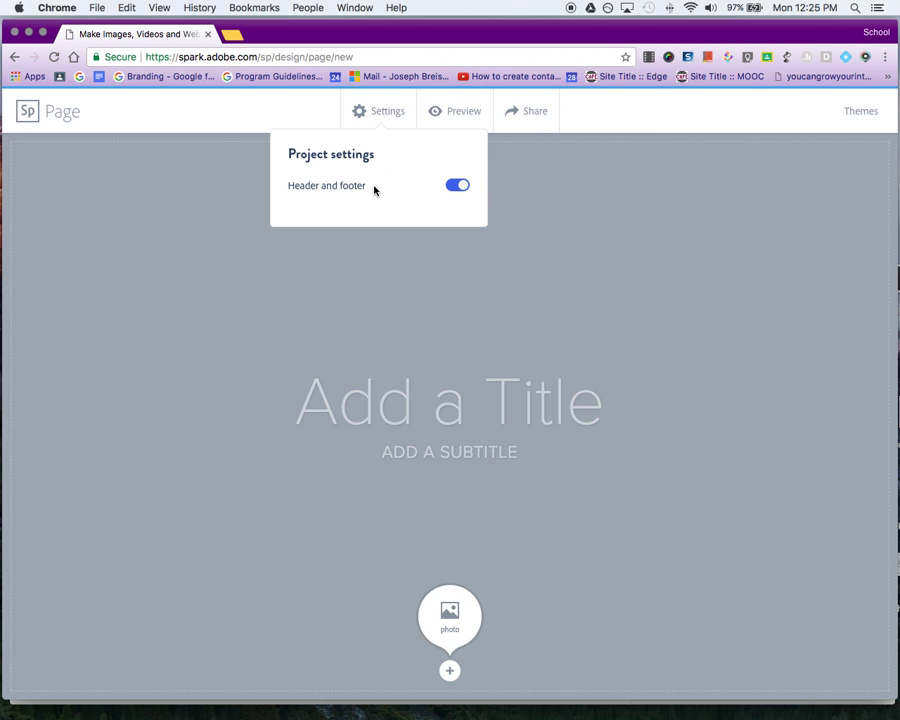
{"action": "left_click", "coordinate": [529, 112]}
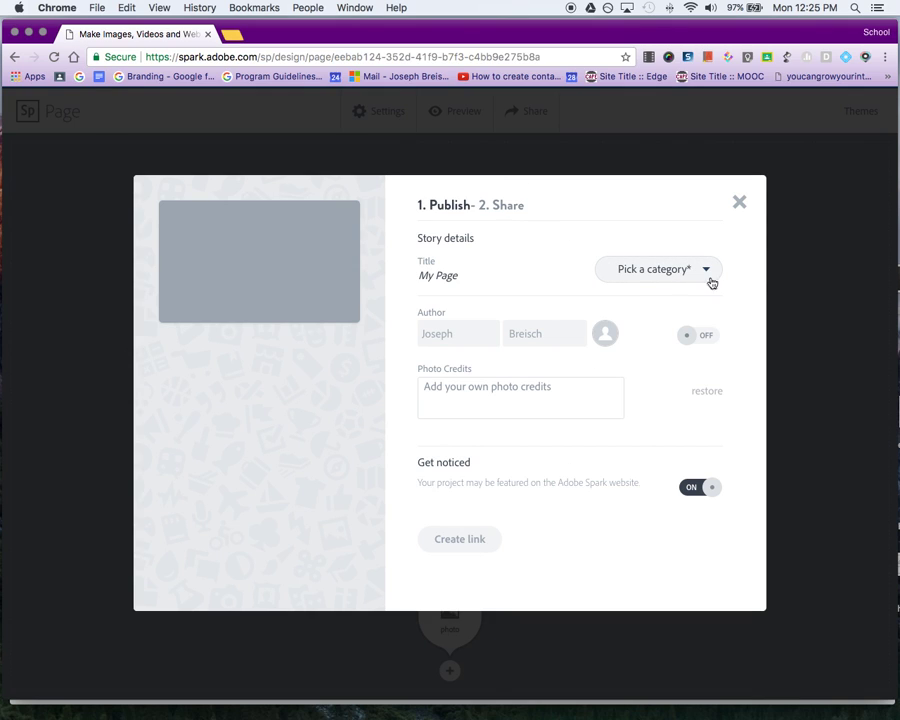
{"action": "left_click", "coordinate": [740, 202]}
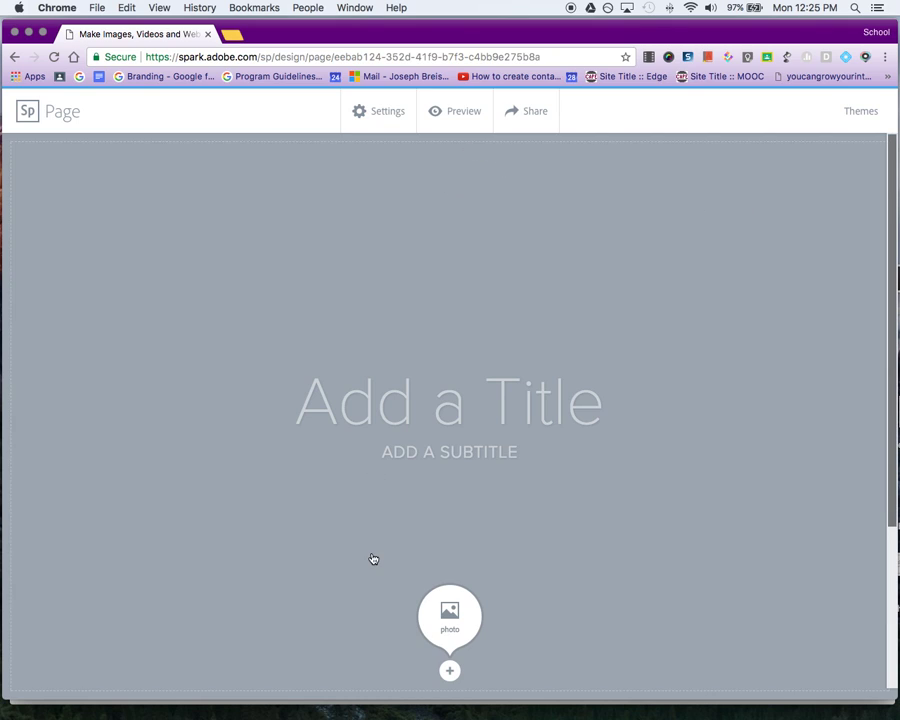
{"action": "left_click", "coordinate": [441, 611]}
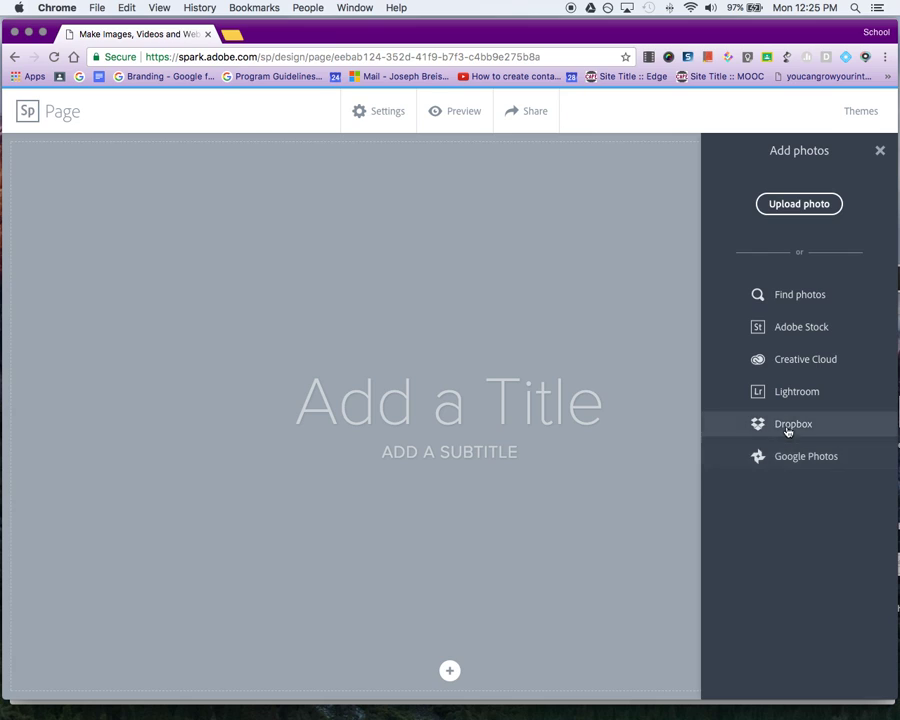
Search photos for 'food' and set the pretzel photo as the header background.
{"action": "left_click", "coordinate": [797, 297]}
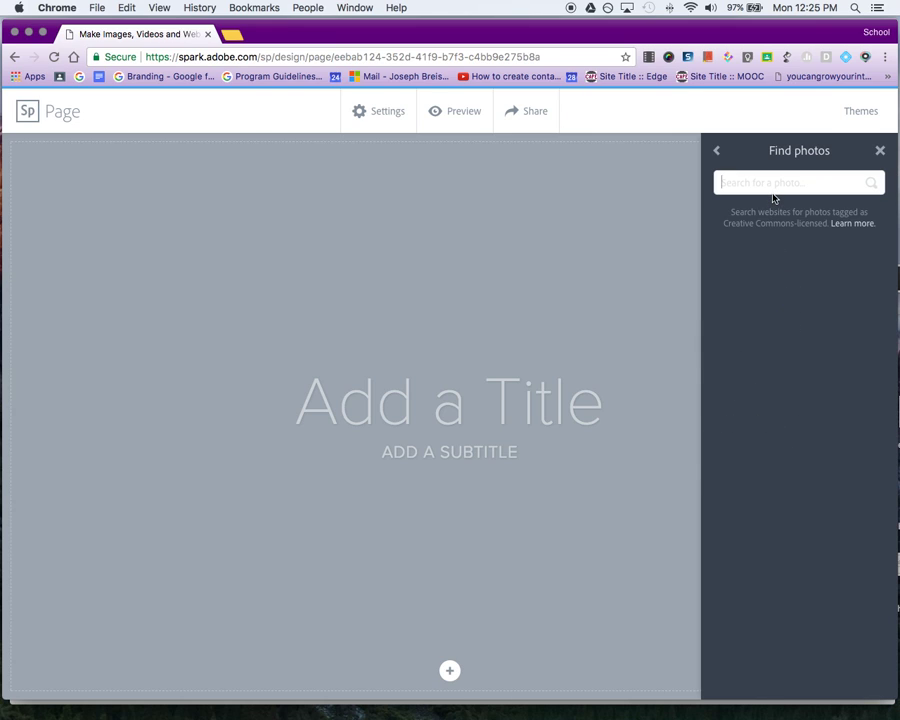
{"action": "type", "text": "food"}
{"action": "key", "text": "Return"}
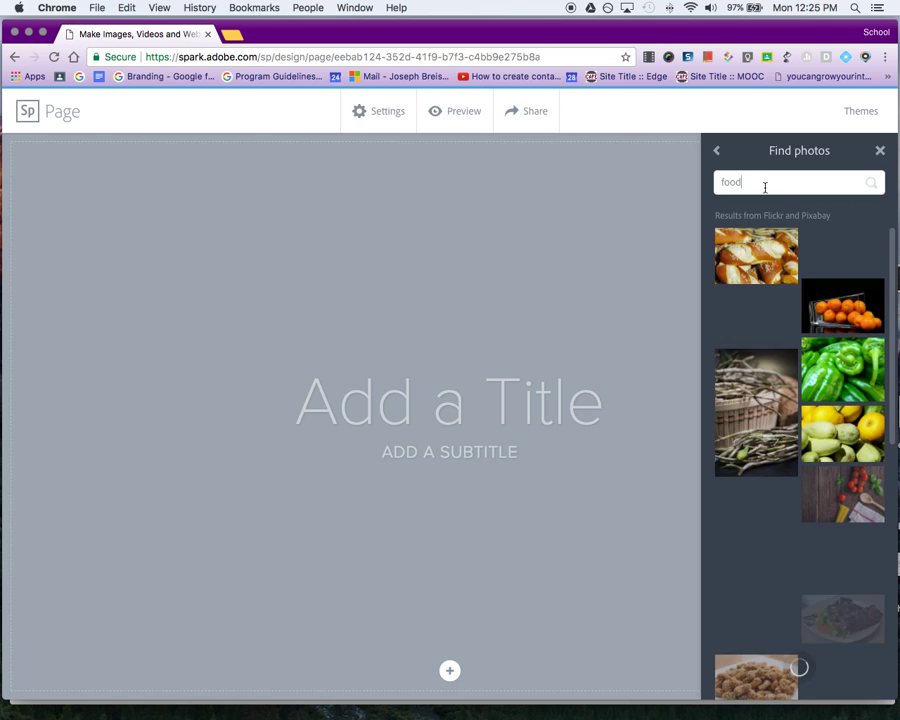
{"action": "left_click", "coordinate": [748, 252]}
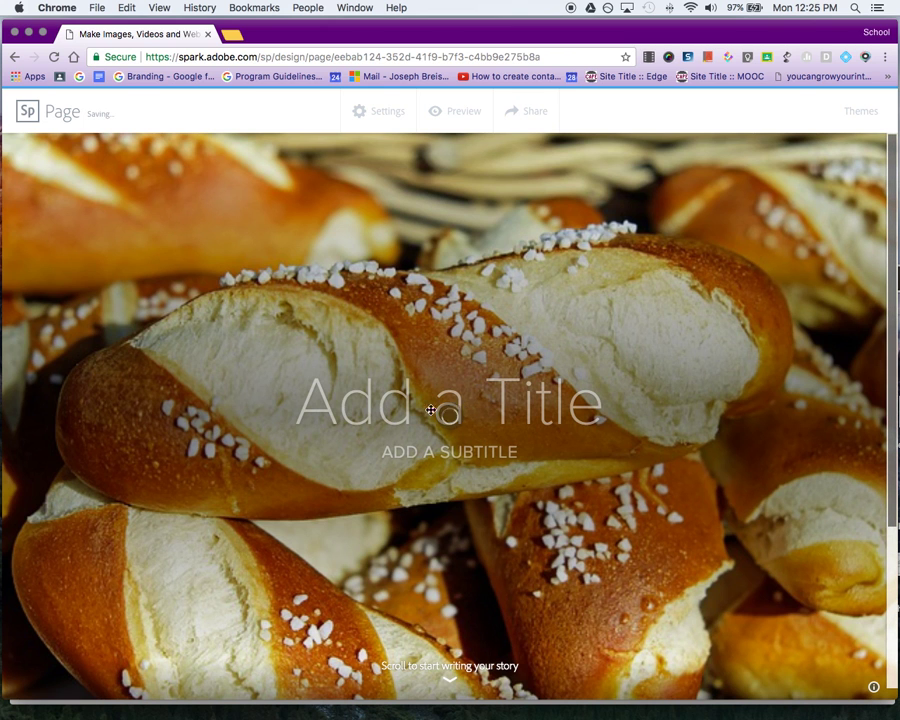
{"action": "left_click", "coordinate": [382, 410]}
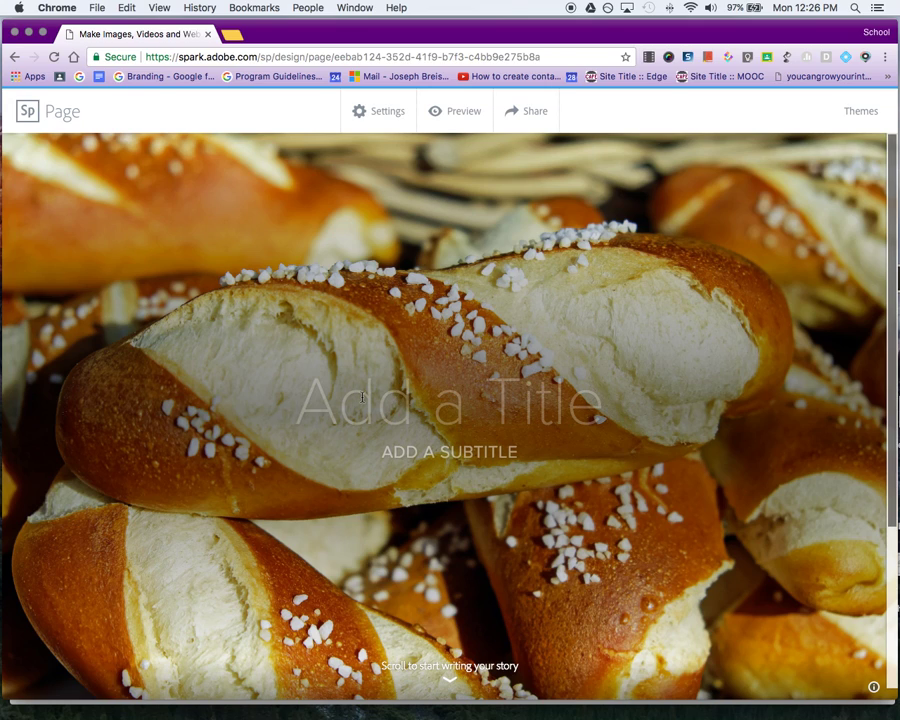
Title the page 'Food Presentation'.
{"action": "type", "text": "FOod"}
{"action": "key", "text": "BackSpace"}
{"action": "key", "text": "BackSpace"}
{"action": "type", "text": "ood Presentation"}
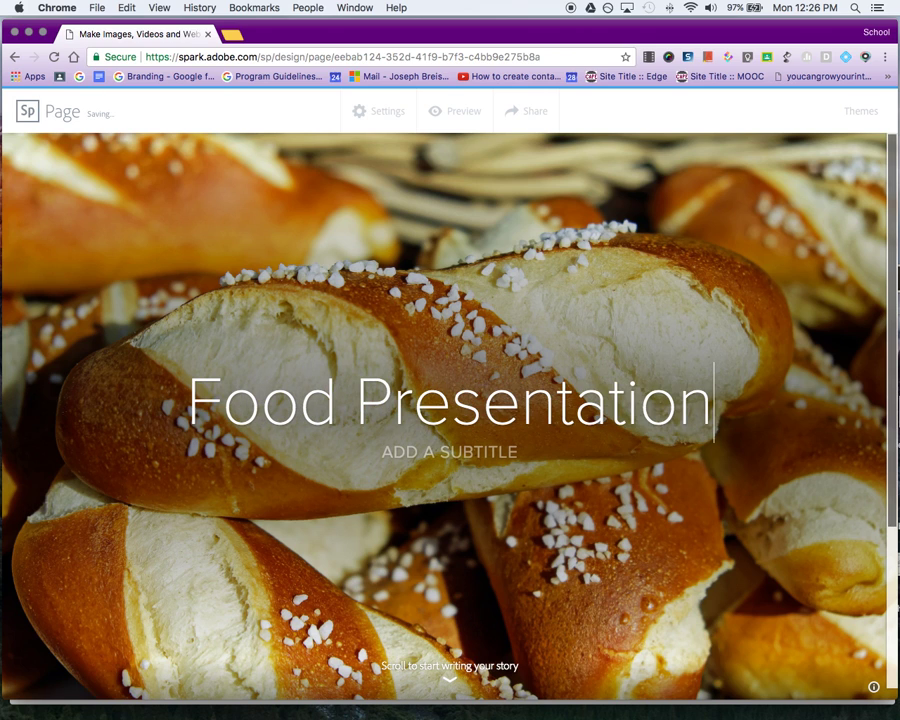
Add a text block below the header reading 'alsdfjlkasjf lajs flkj aslf'.
{"action": "scroll", "coordinate": [430, 464], "scroll_direction": "down", "scroll_amount": 2}
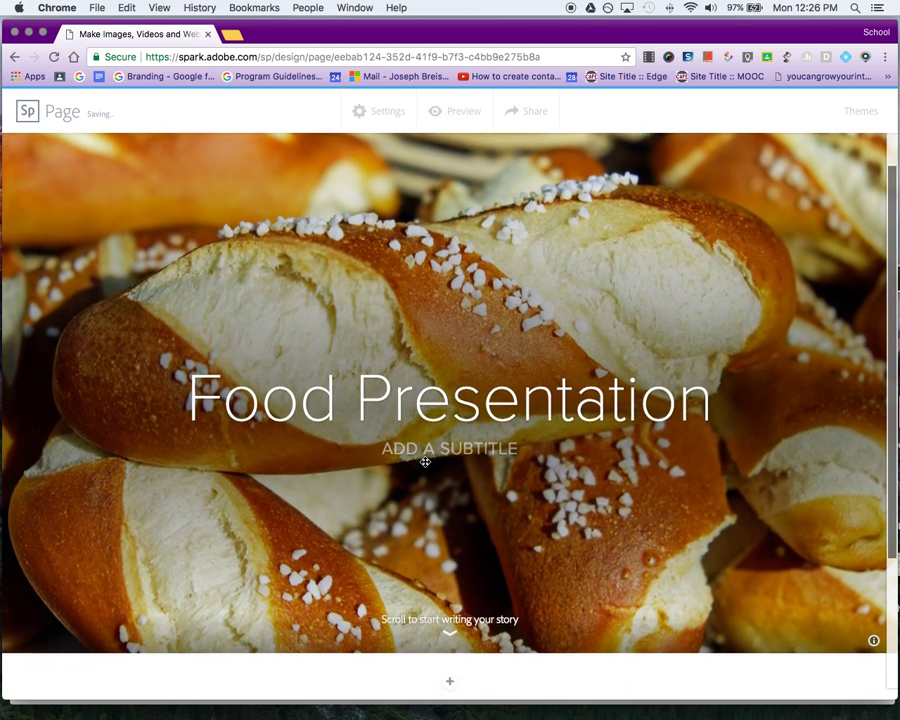
{"action": "scroll", "coordinate": [425, 465], "scroll_direction": "down", "scroll_amount": 2}
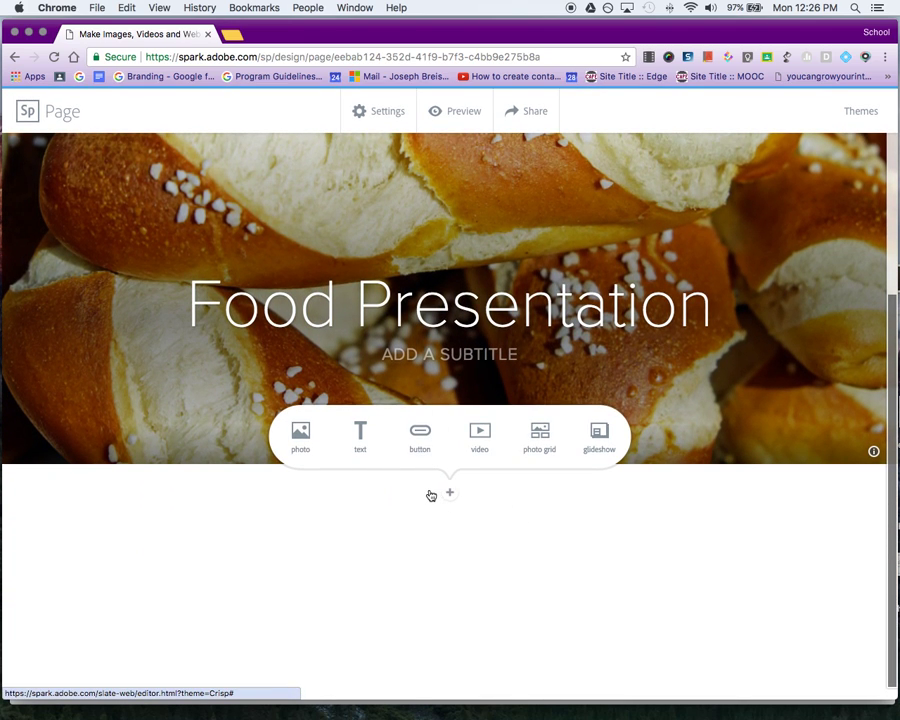
{"action": "left_click", "coordinate": [360, 436]}
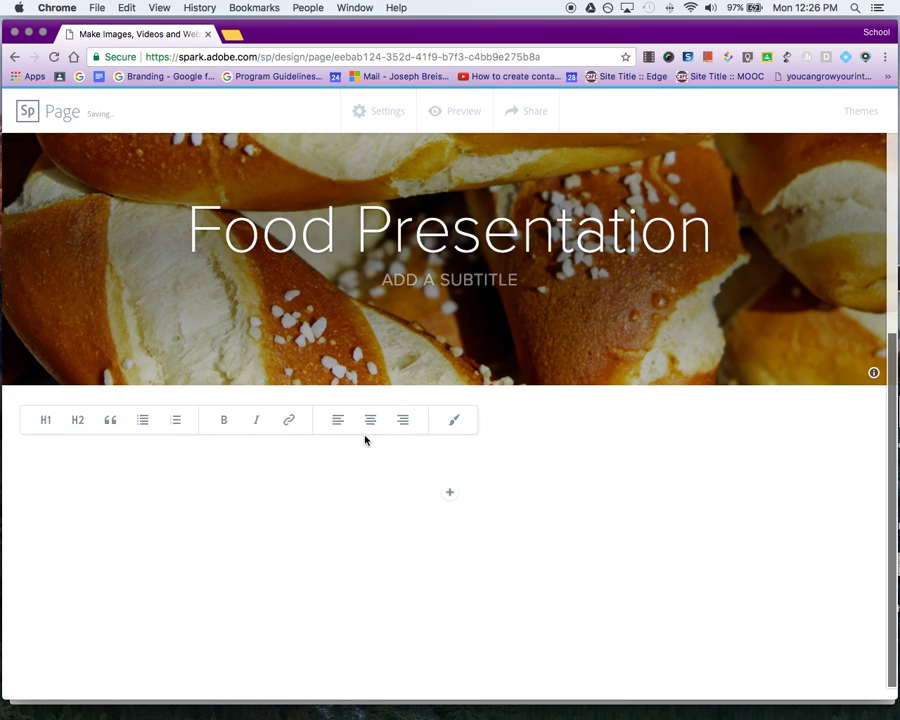
{"action": "type", "text": "alsdfjlkasjf lajs flkj aslfjaslkfdj"}
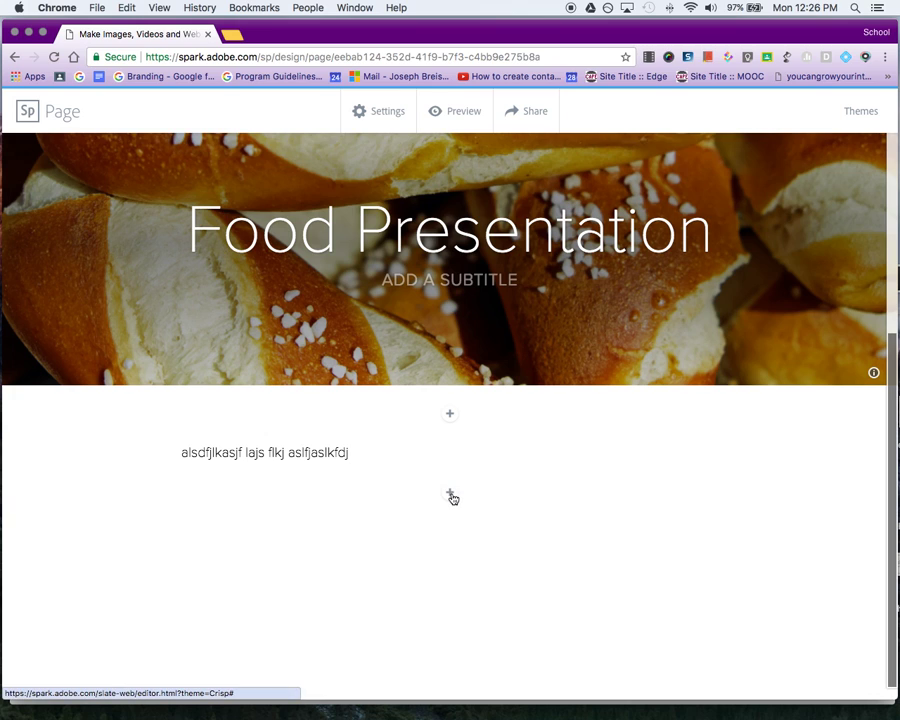
Insert the green peppers photo below the text with a Fill screen layout.
{"action": "left_click", "coordinate": [450, 495]}
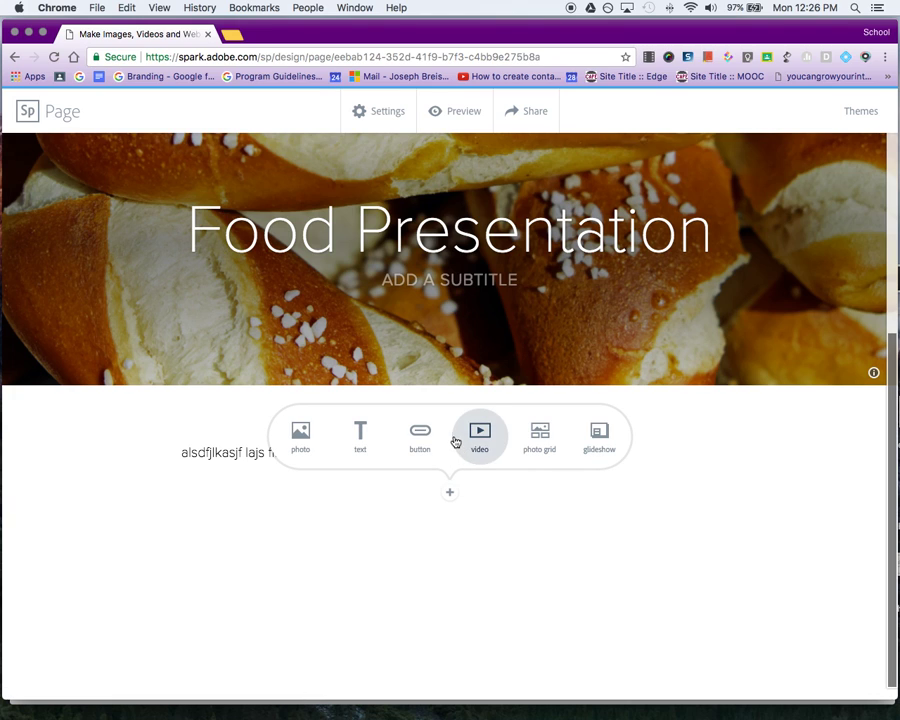
{"action": "left_click", "coordinate": [300, 434]}
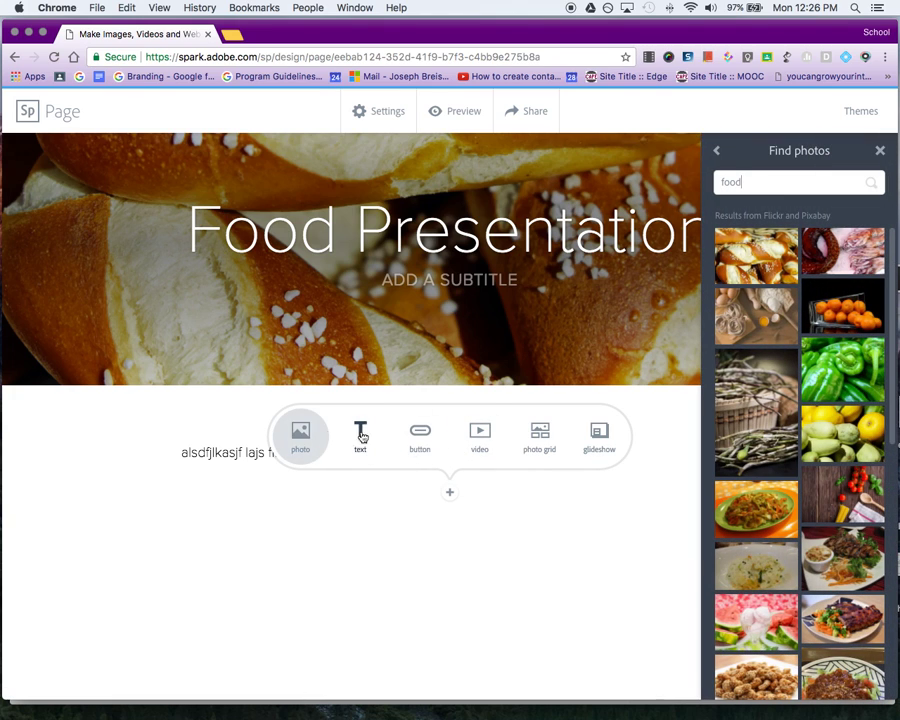
{"action": "left_click", "coordinate": [831, 376]}
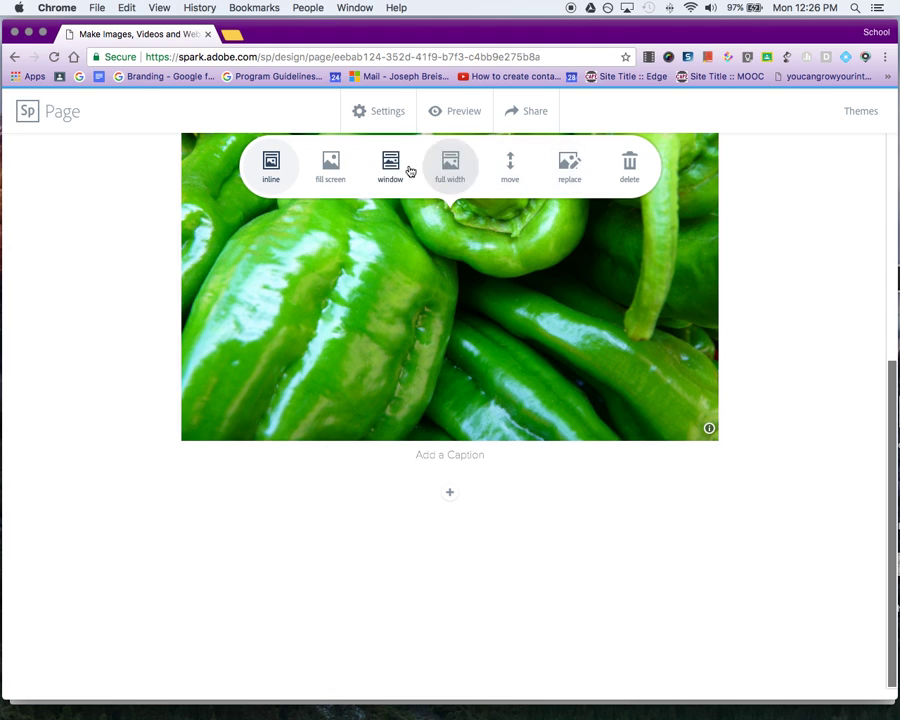
{"action": "left_click", "coordinate": [331, 168]}
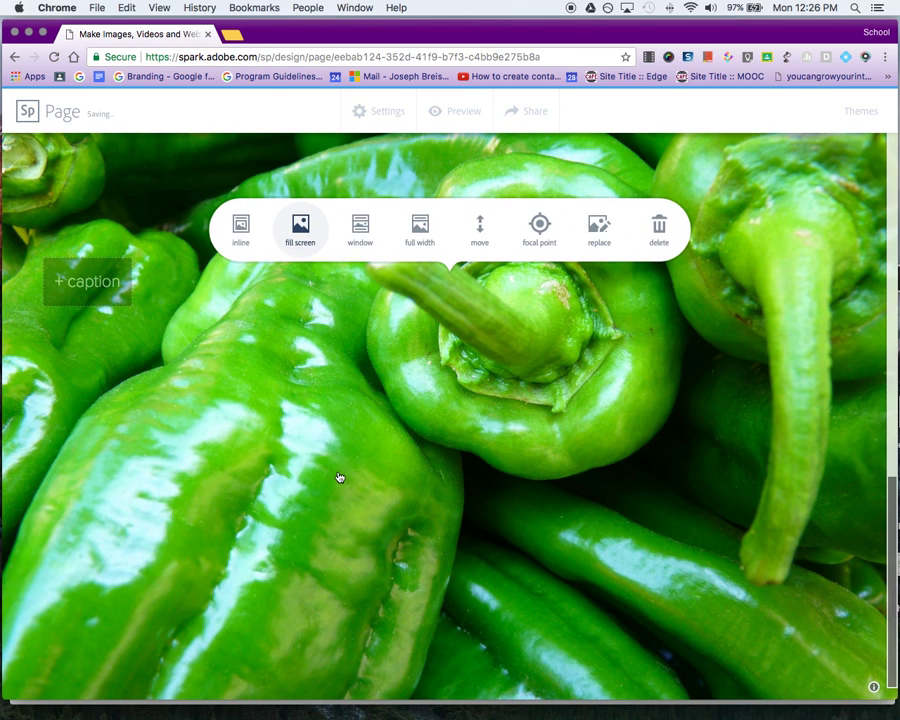
Caption the pepper photo 'green peppers'.
{"action": "left_click", "coordinate": [58, 281]}
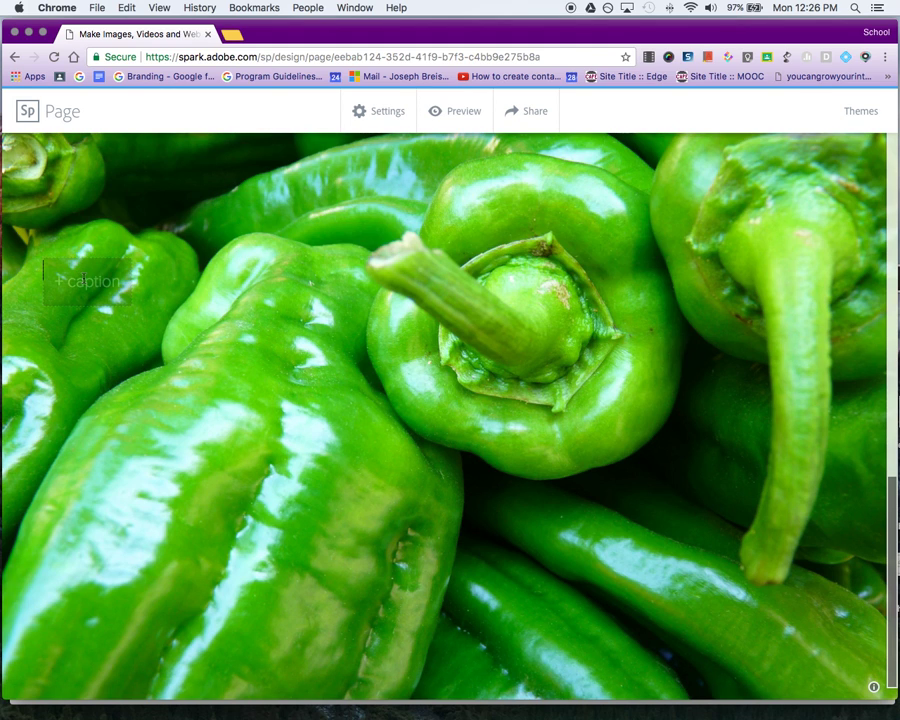
{"action": "type", "text": "green peper"}
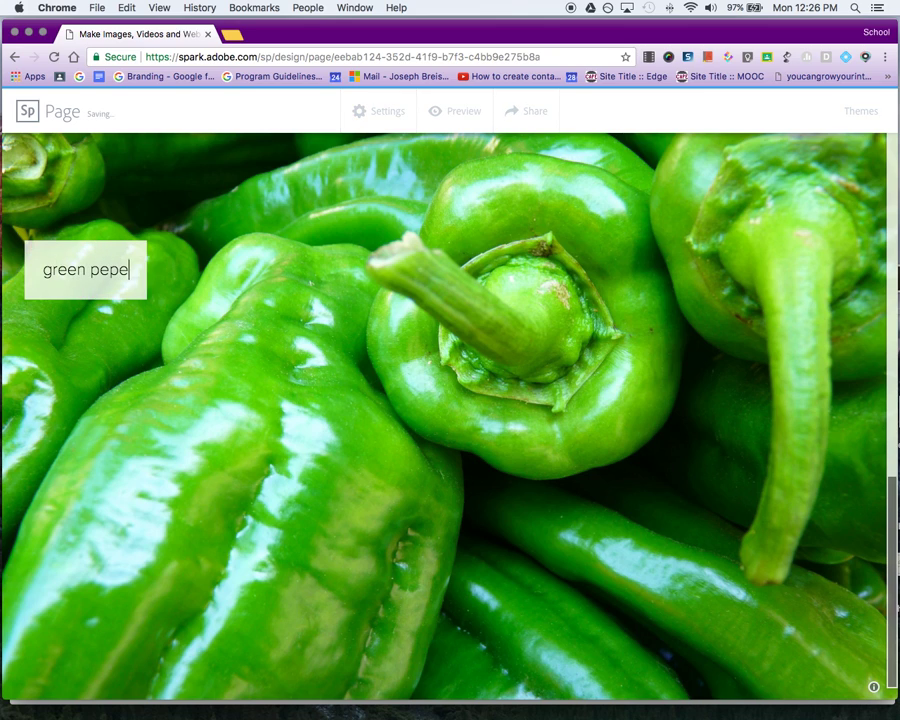
{"action": "key", "text": "BackSpace"}
{"action": "key", "text": "BackSpace"}
{"action": "type", "text": "pers"}
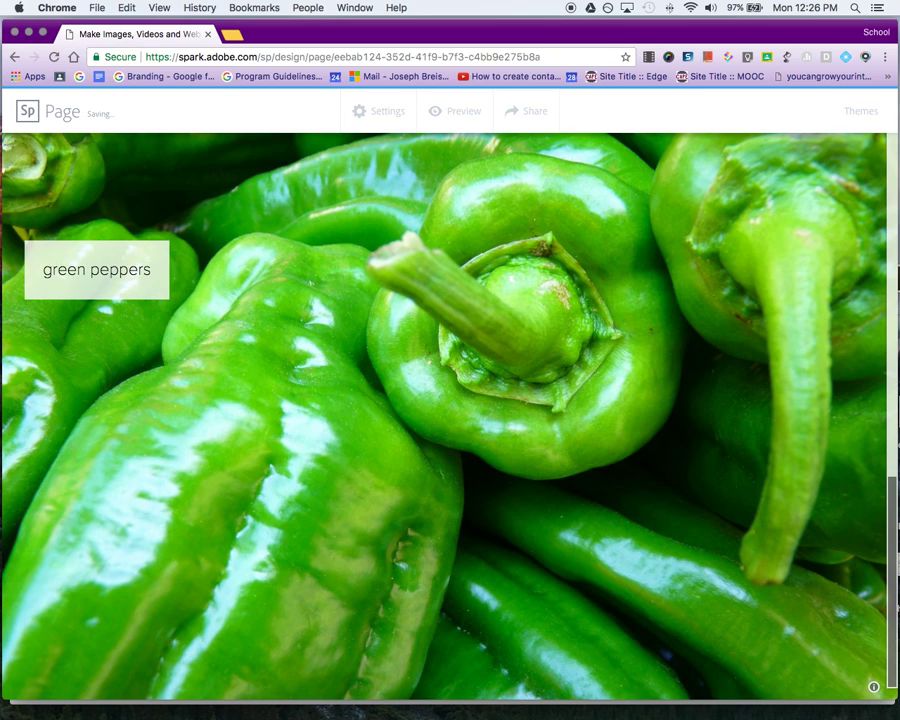
{"action": "scroll", "coordinate": [278, 390], "scroll_direction": "down", "scroll_amount": 2}
{"action": "scroll", "coordinate": [278, 390], "scroll_direction": "up", "scroll_amount": 10}
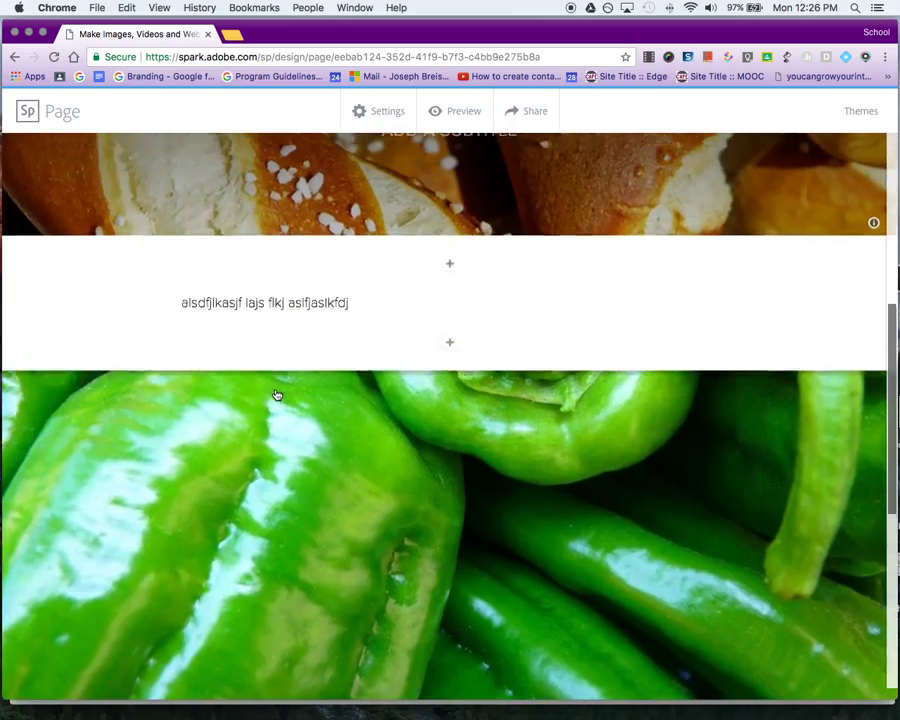
{"action": "scroll", "coordinate": [278, 394], "scroll_direction": "up", "scroll_amount": 2}
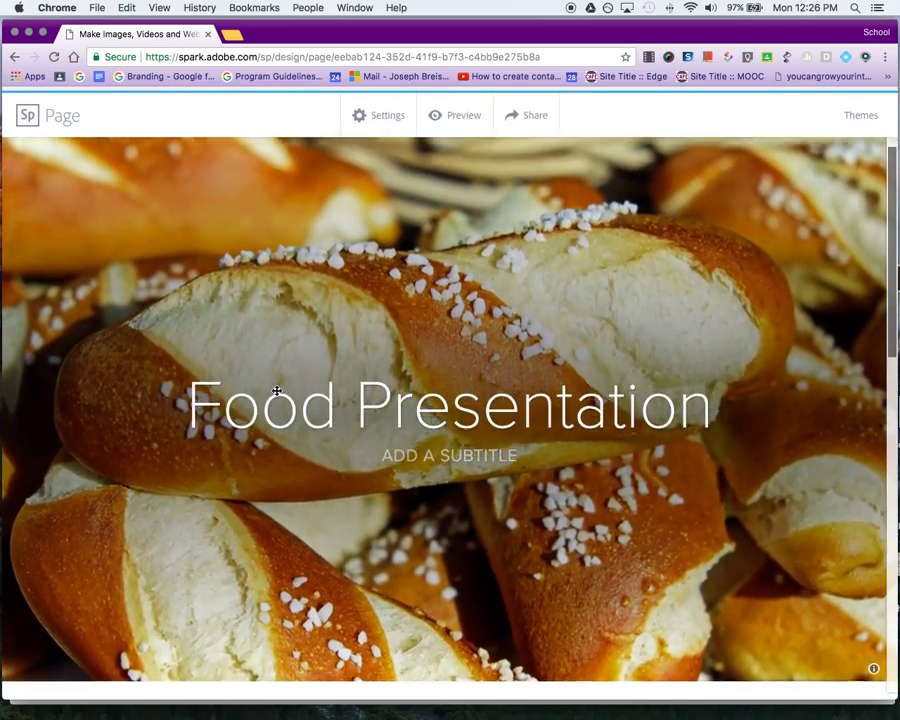
{"action": "scroll", "coordinate": [276, 390], "scroll_direction": "down", "scroll_amount": 5}
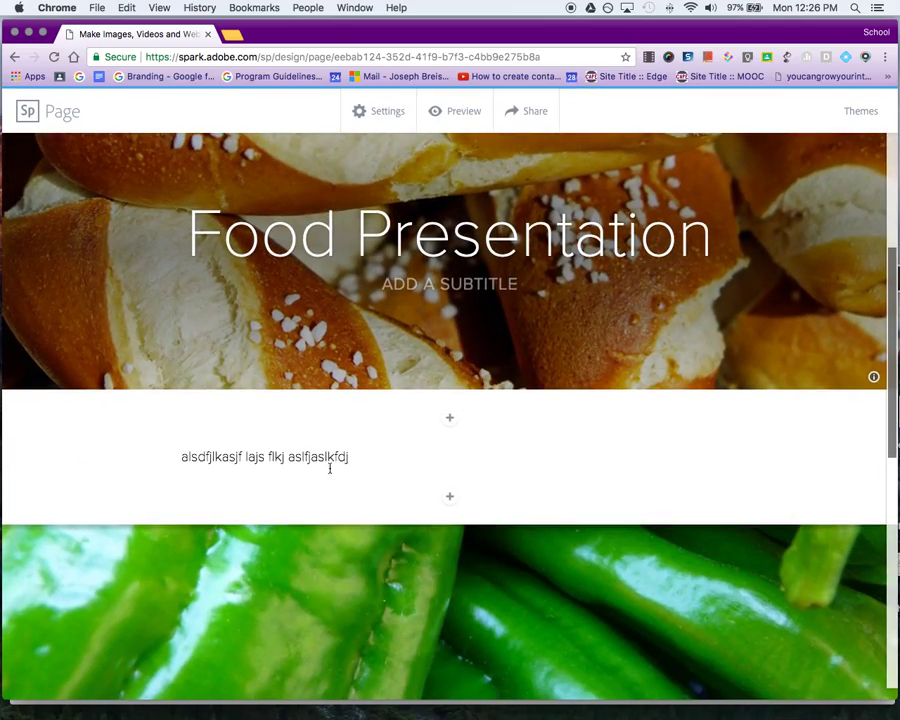
{"action": "scroll", "coordinate": [342, 468], "scroll_direction": "down", "scroll_amount": 10}
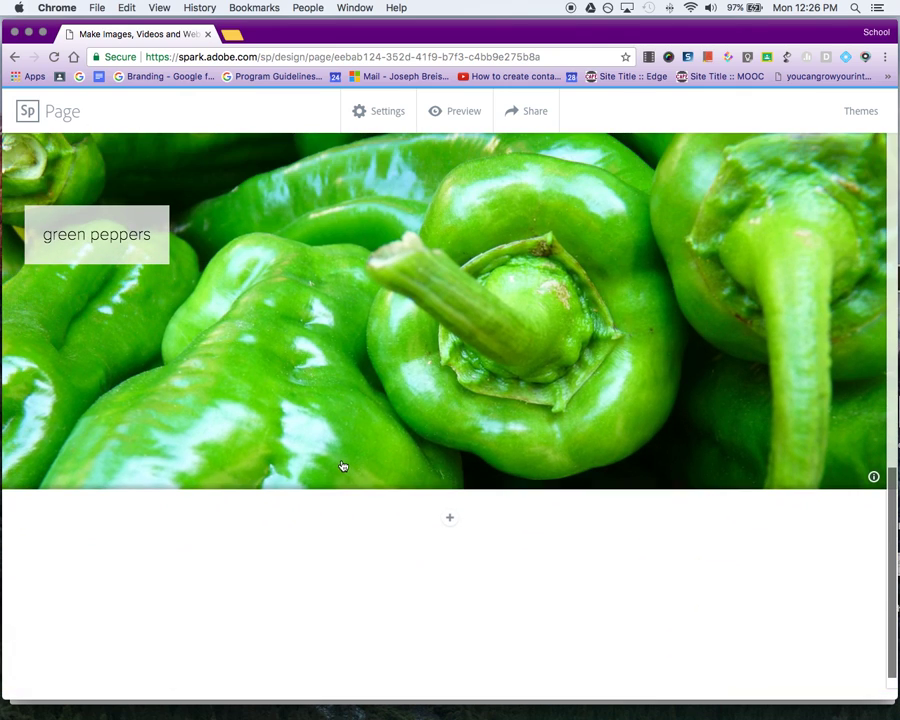
{"action": "left_click", "coordinate": [450, 522]}
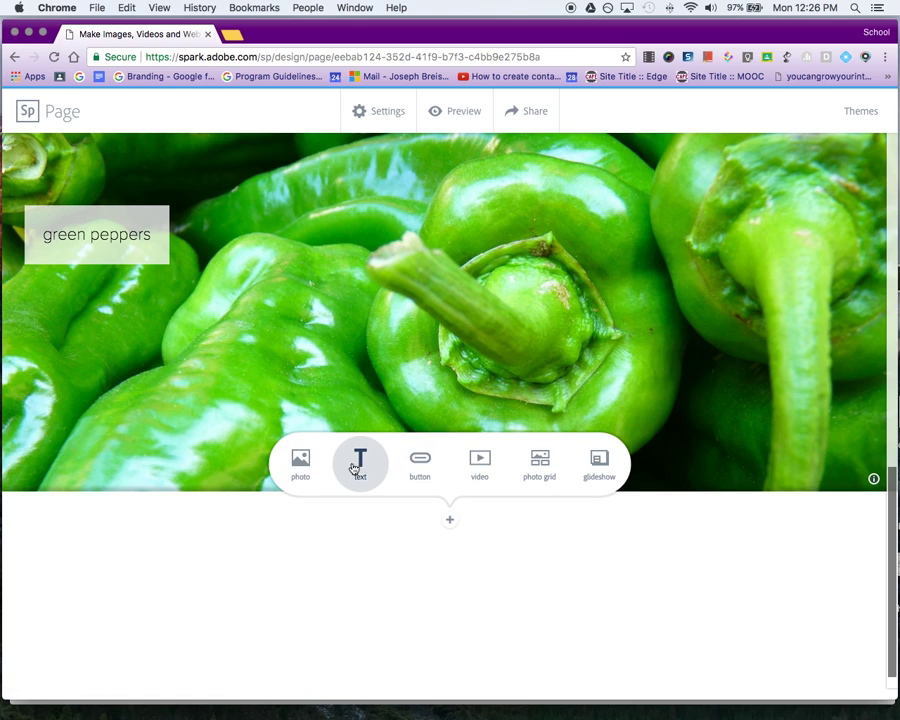
{"action": "left_click", "coordinate": [420, 462]}
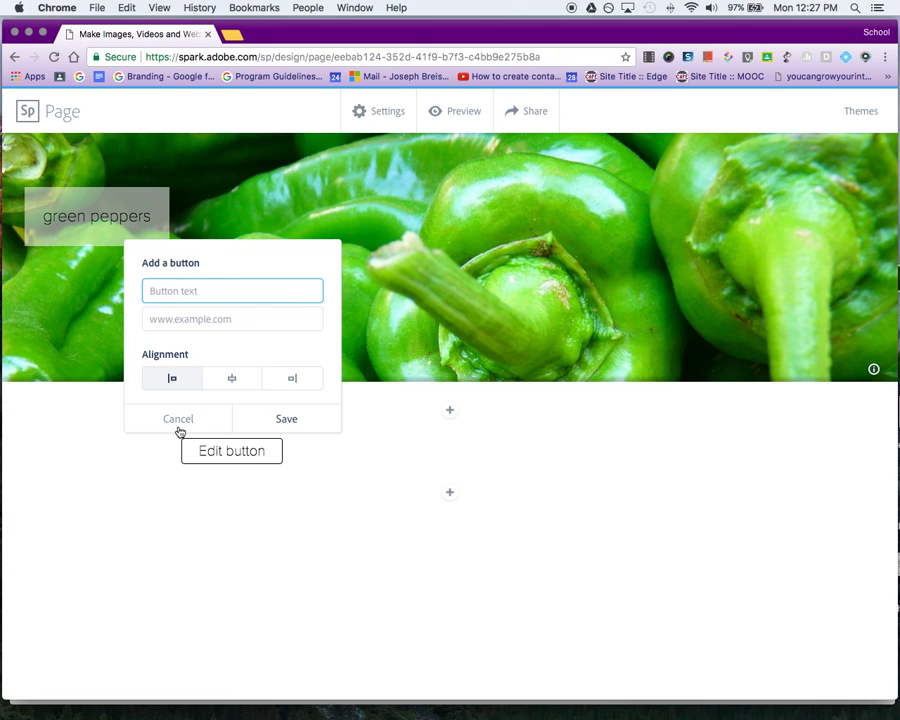
{"action": "left_click", "coordinate": [180, 421]}
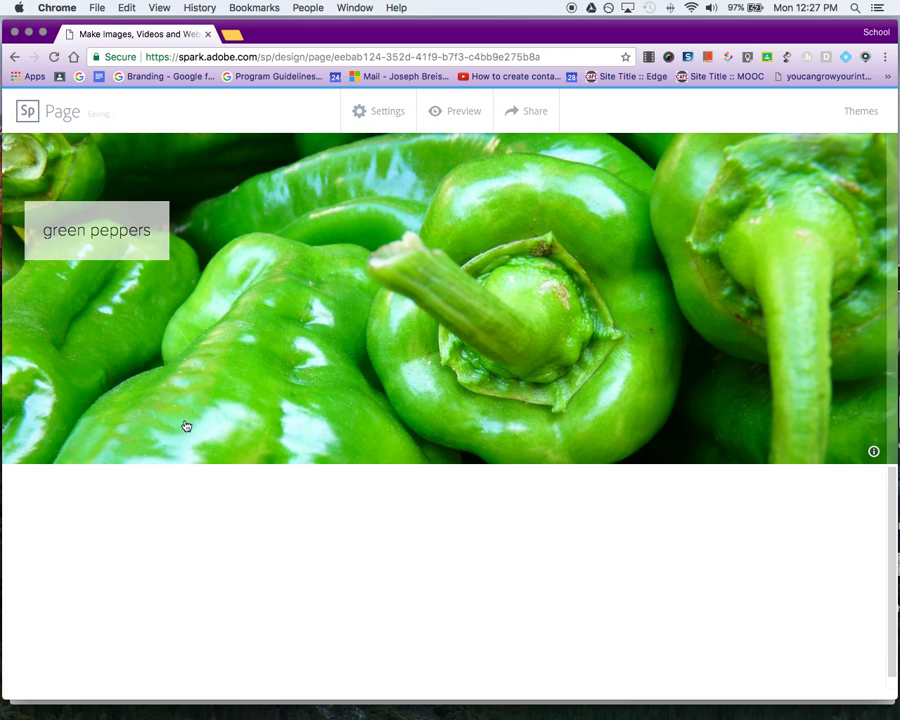
{"action": "left_click", "coordinate": [450, 494]}
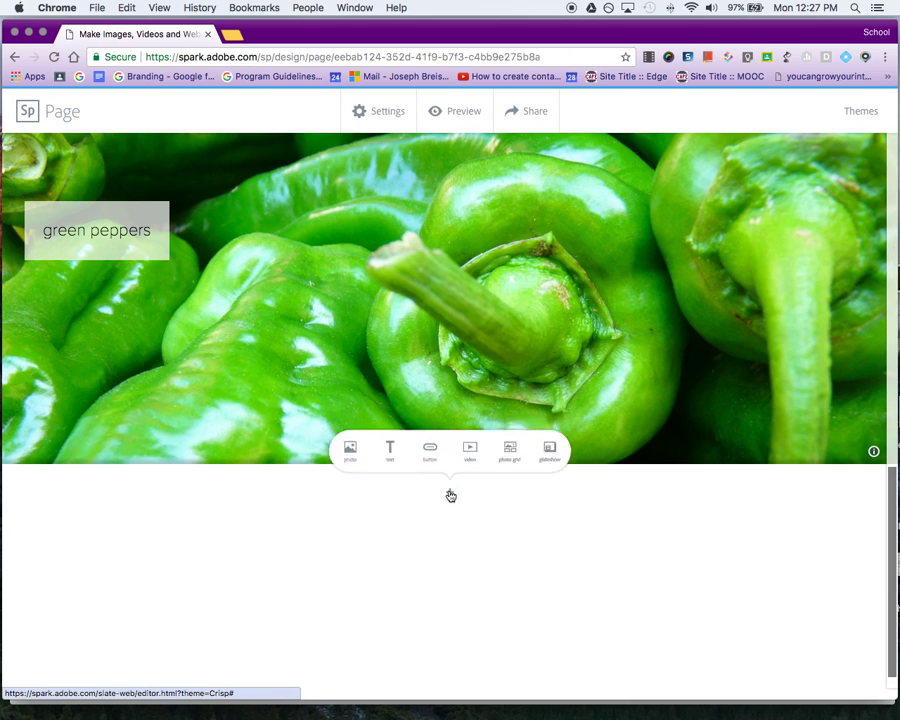
{"action": "left_click", "coordinate": [484, 433]}
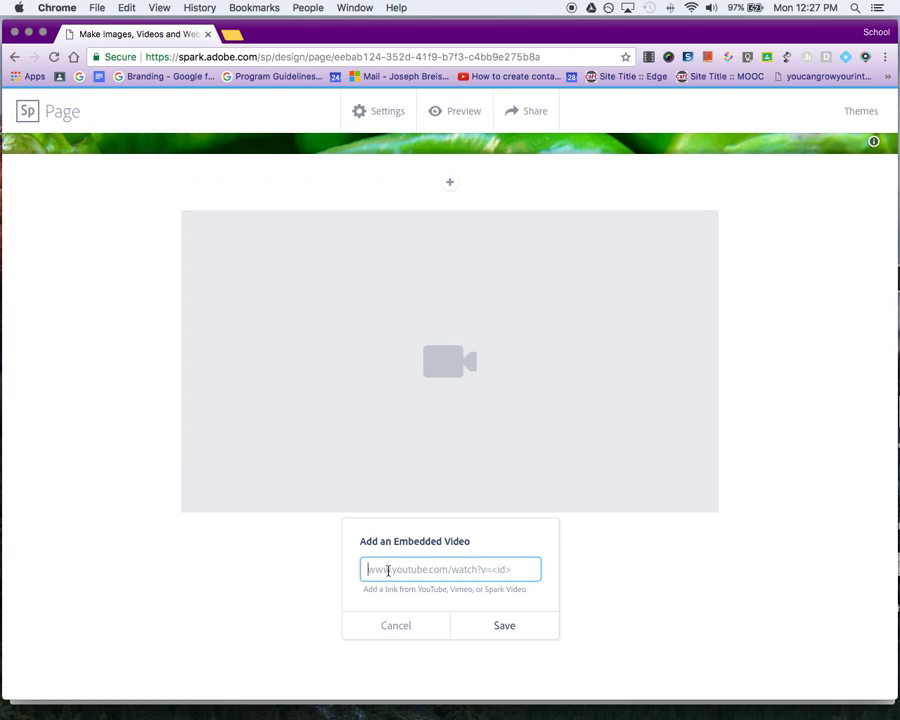
{"action": "left_click", "coordinate": [401, 636]}
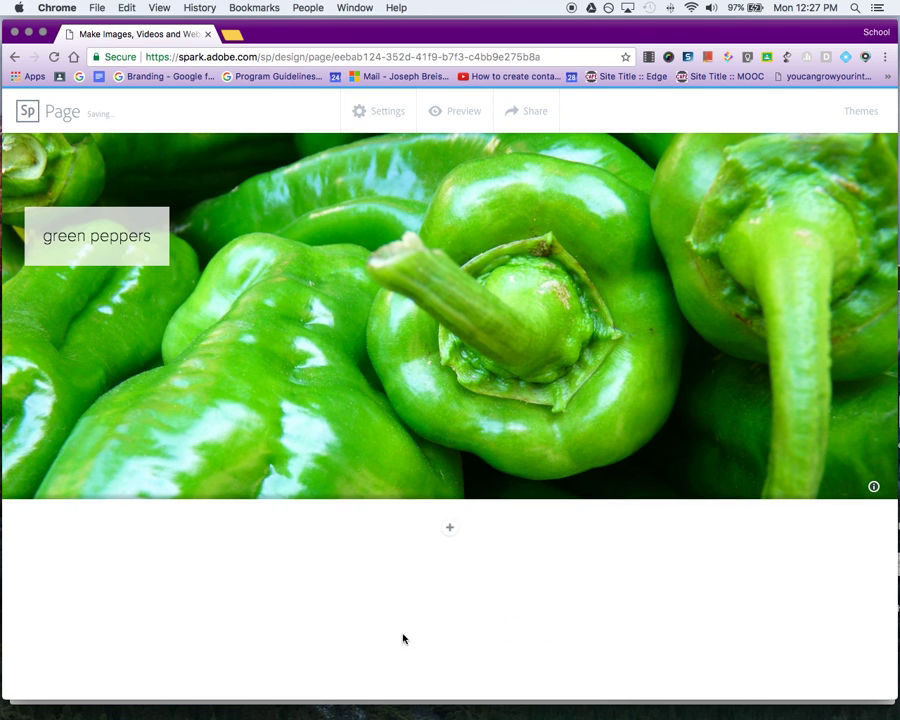
Add a photo grid of pasta, risotto, steak, ribs and watermelon dessert photos.
{"action": "left_click", "coordinate": [451, 532]}
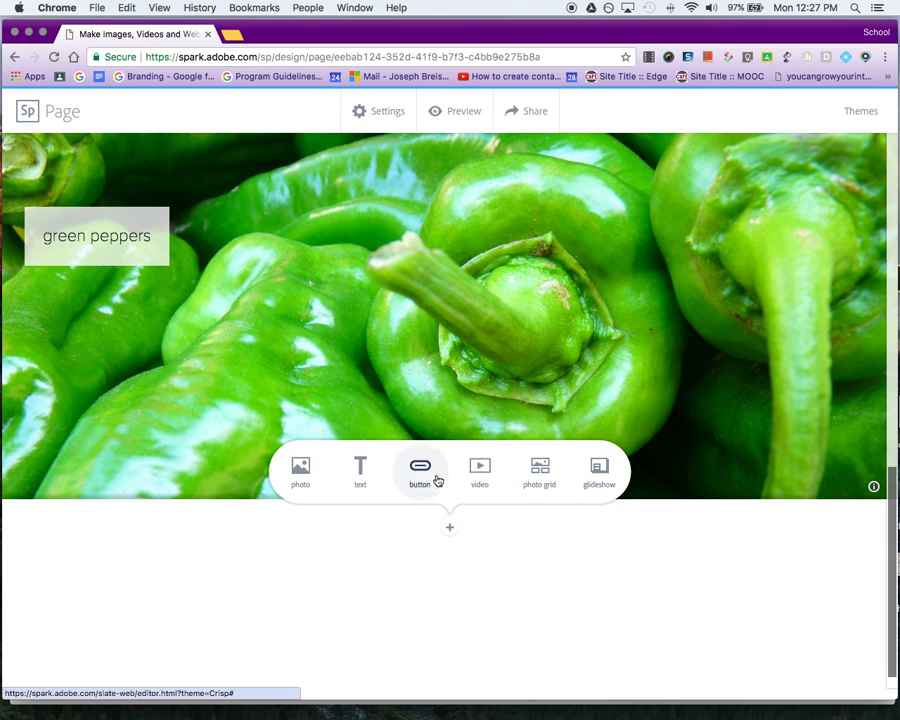
{"action": "left_click", "coordinate": [540, 470]}
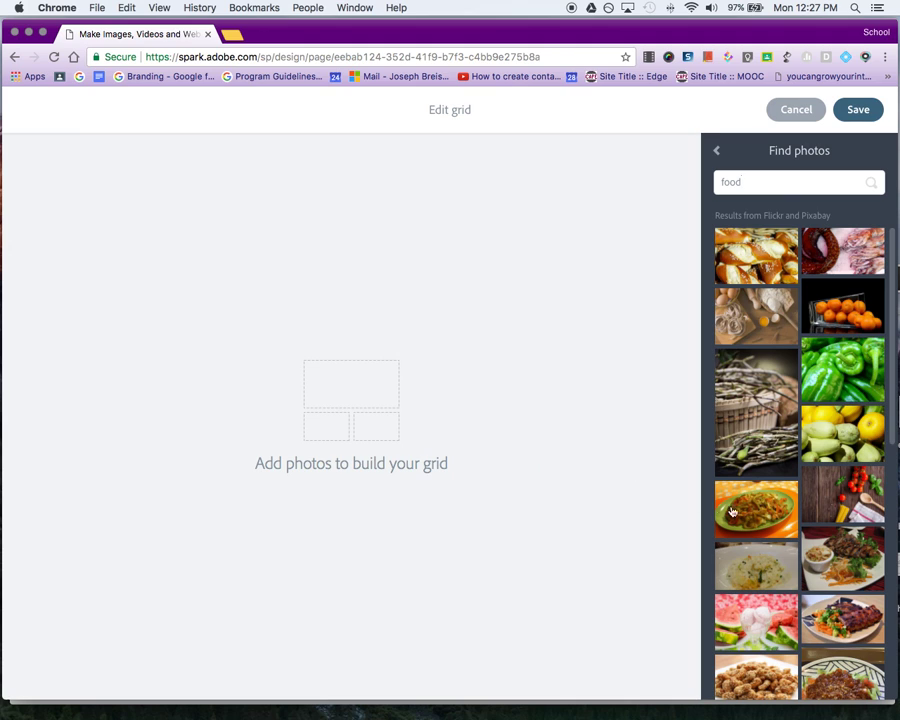
{"action": "left_click", "coordinate": [770, 517]}
{"action": "left_click", "coordinate": [752, 565]}
{"action": "left_click", "coordinate": [866, 565]}
{"action": "left_click", "coordinate": [842, 620]}
{"action": "left_click", "coordinate": [756, 620]}
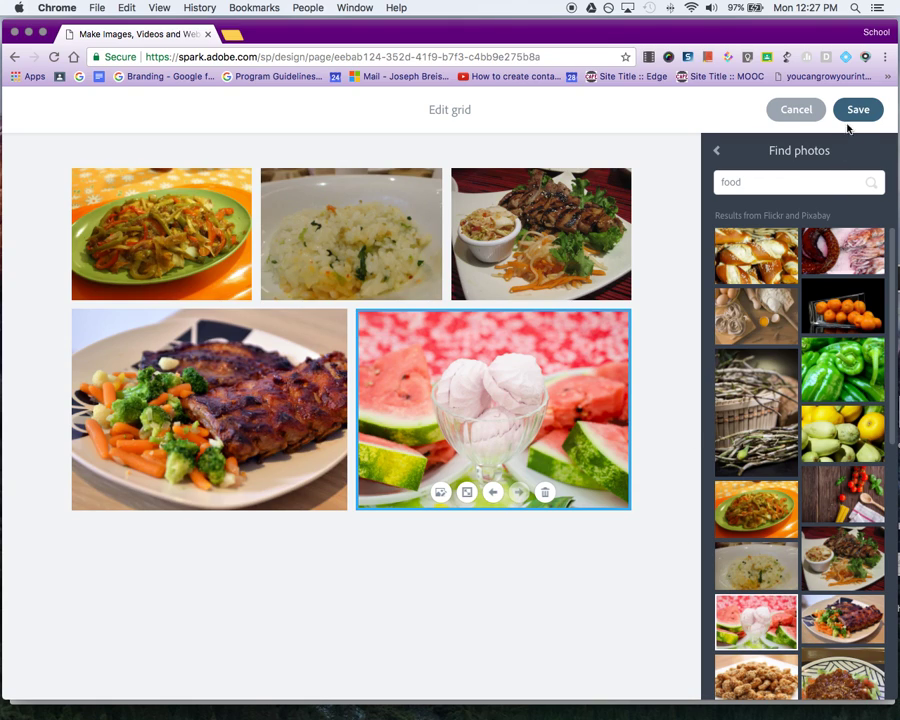
{"action": "left_click", "coordinate": [856, 109]}
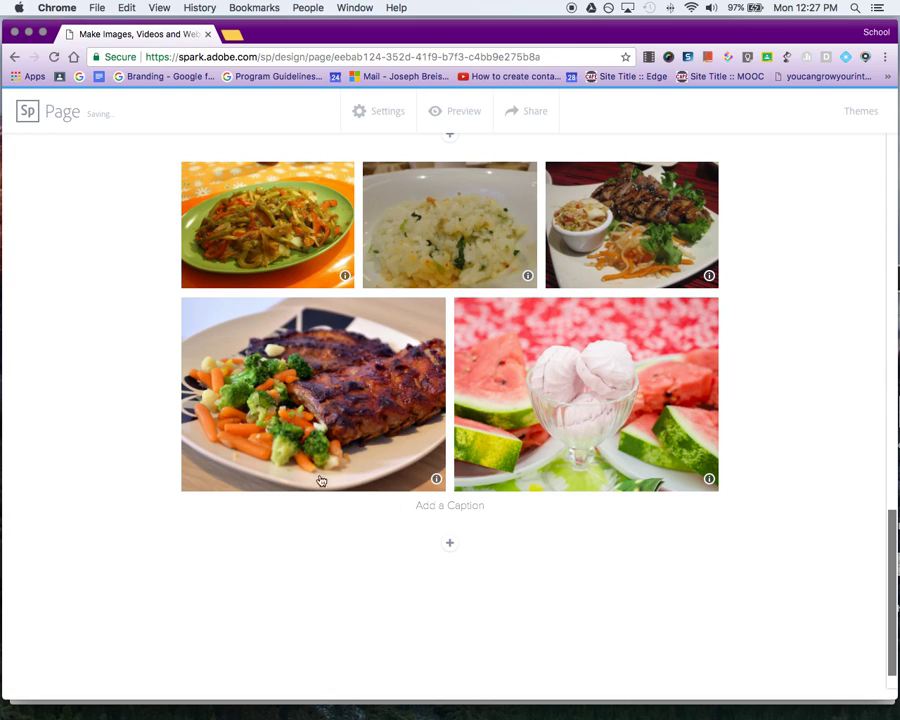
Add a glideshow below the grid with the spaghetti photo as background and save it.
{"action": "left_click", "coordinate": [450, 546]}
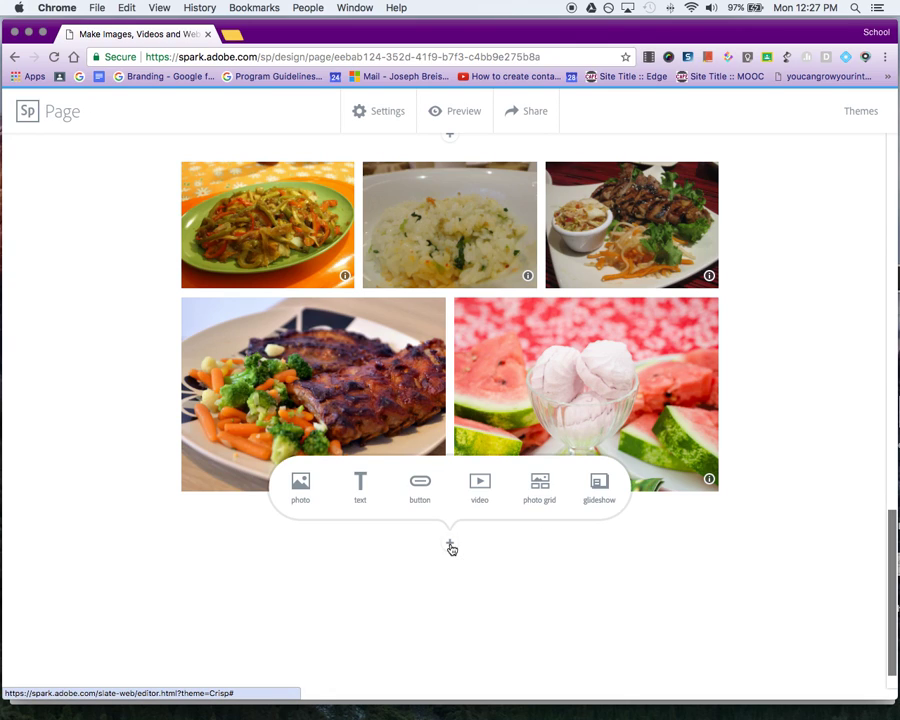
{"action": "left_click", "coordinate": [596, 486]}
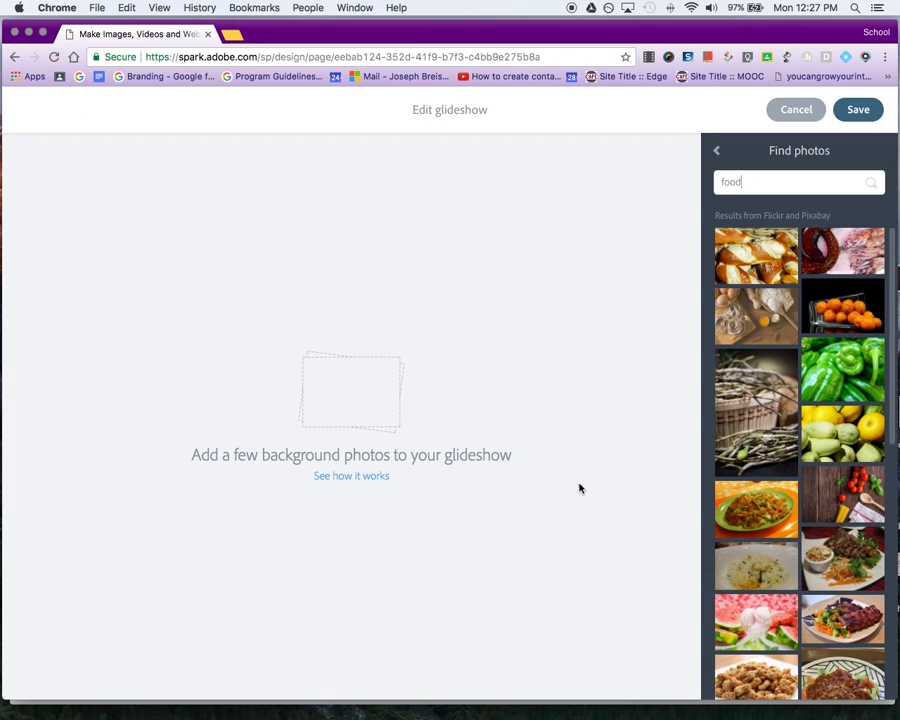
{"action": "scroll", "coordinate": [760, 523], "scroll_direction": "down", "scroll_amount": 3}
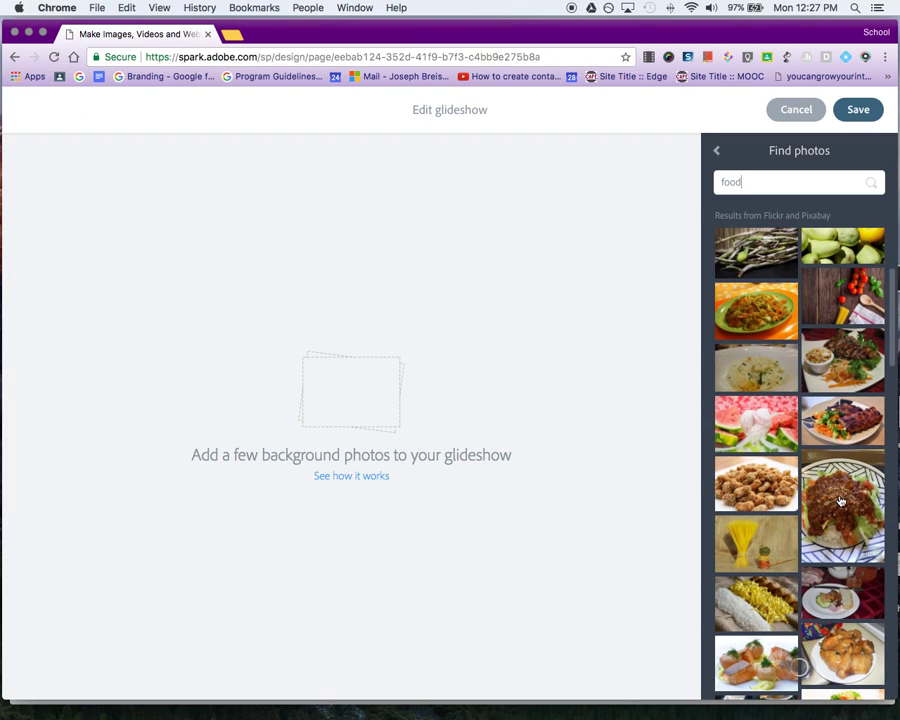
{"action": "left_click", "coordinate": [757, 541]}
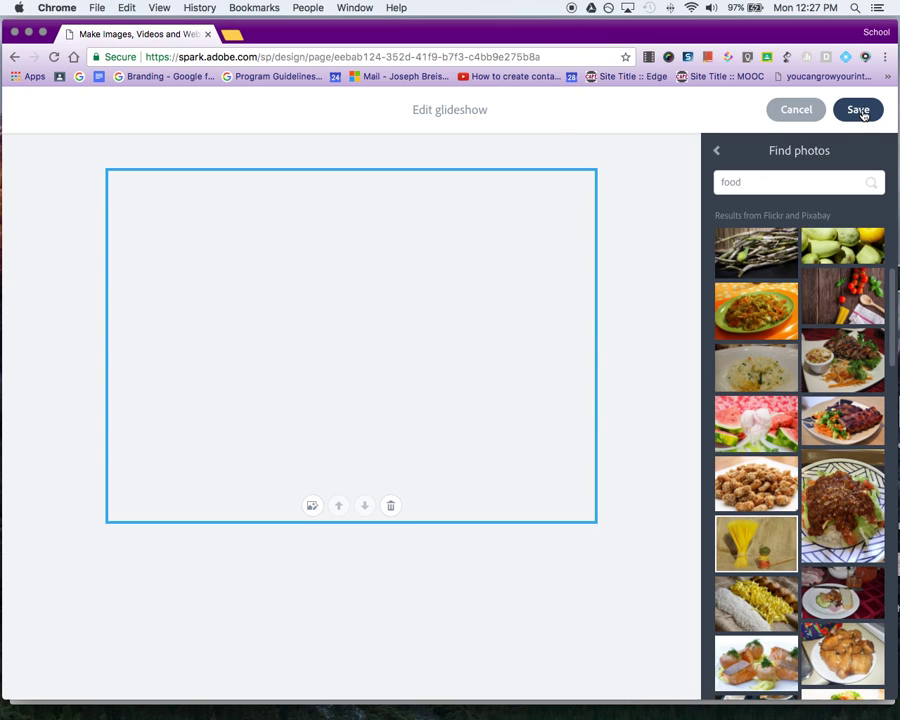
{"action": "left_click", "coordinate": [860, 112]}
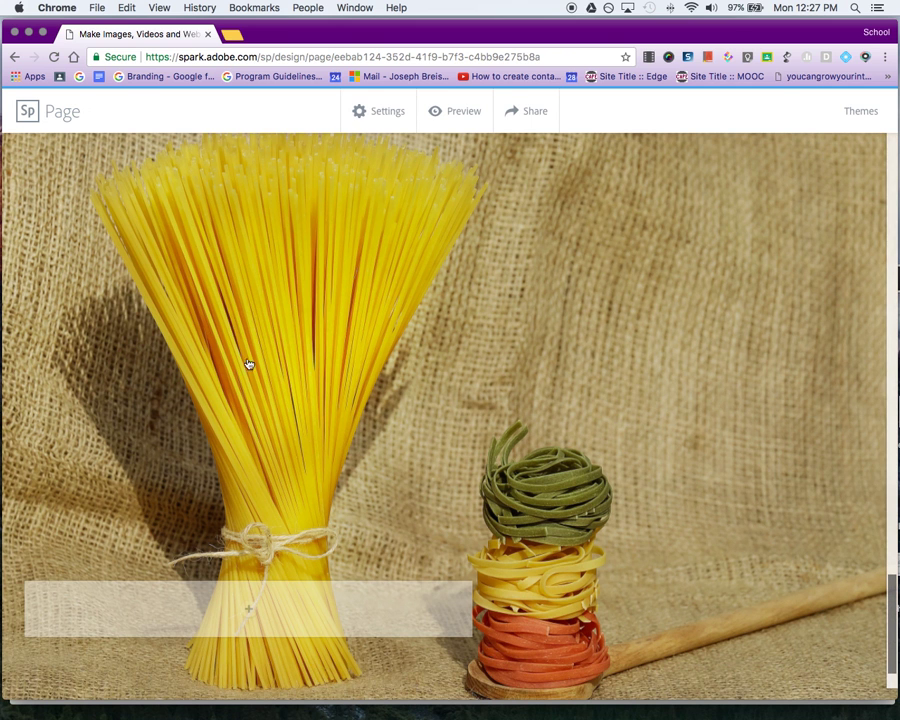
Insert the rice photo into the pasta glideshow.
{"action": "left_click", "coordinate": [252, 614]}
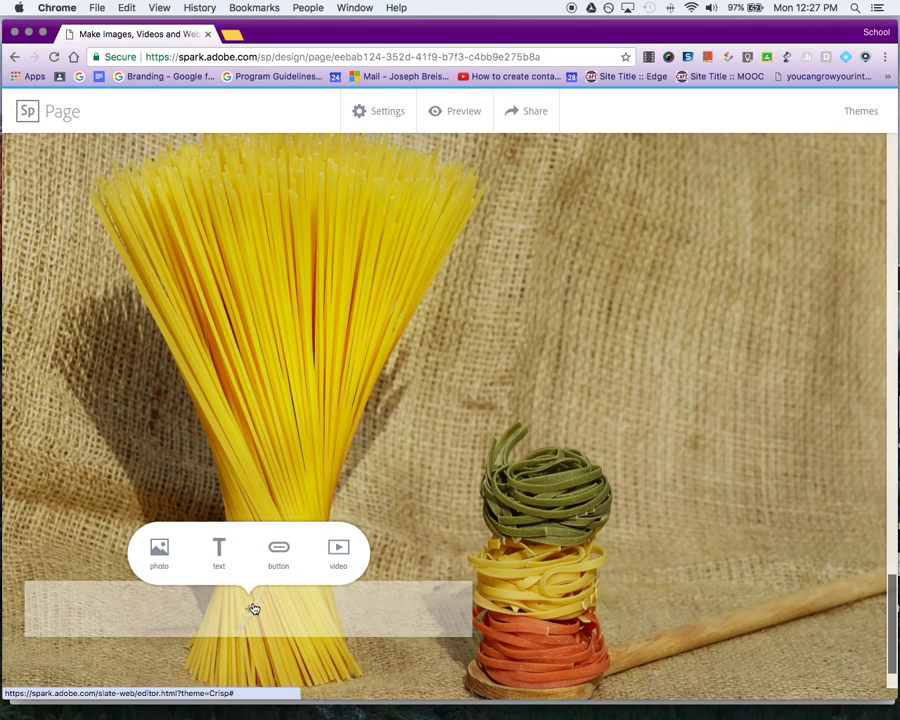
{"action": "left_click", "coordinate": [158, 556]}
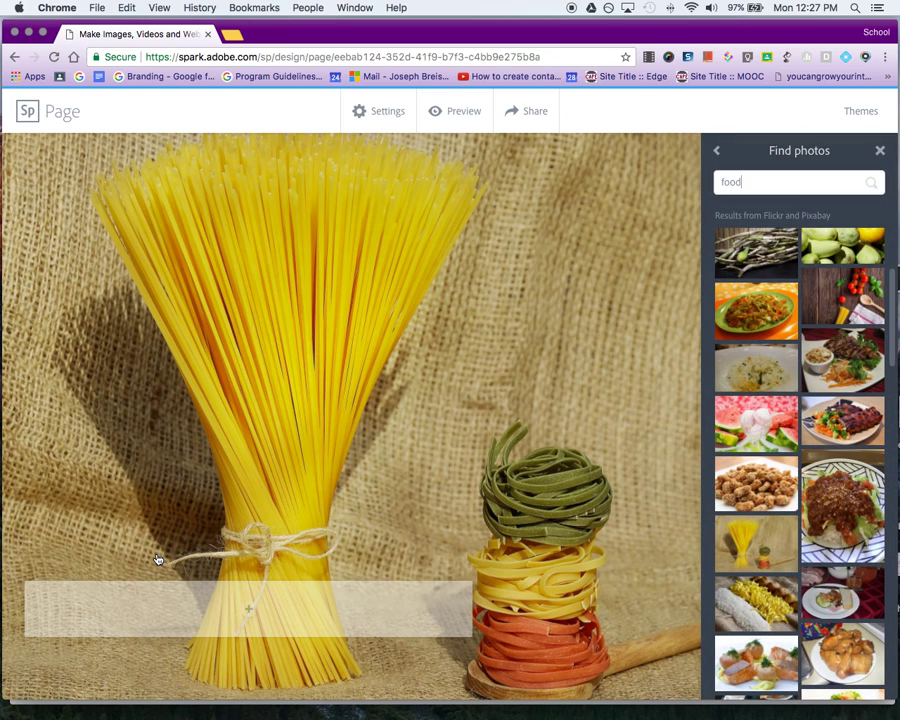
{"action": "left_click", "coordinate": [767, 370]}
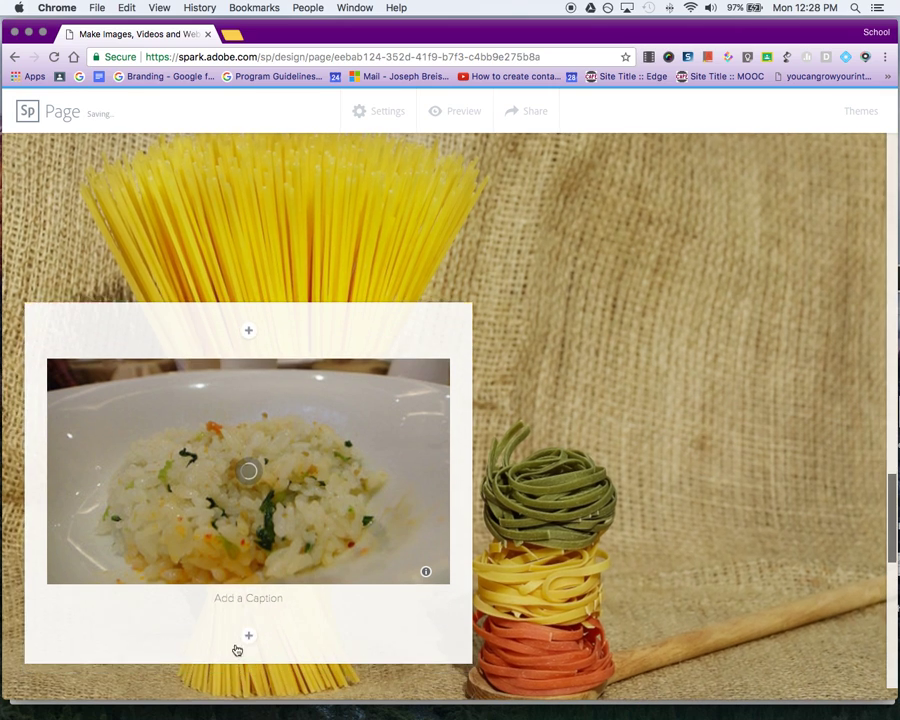
Add a placeholder text block below the rice photo.
{"action": "left_click", "coordinate": [250, 617]}
{"action": "left_click", "coordinate": [220, 558]}
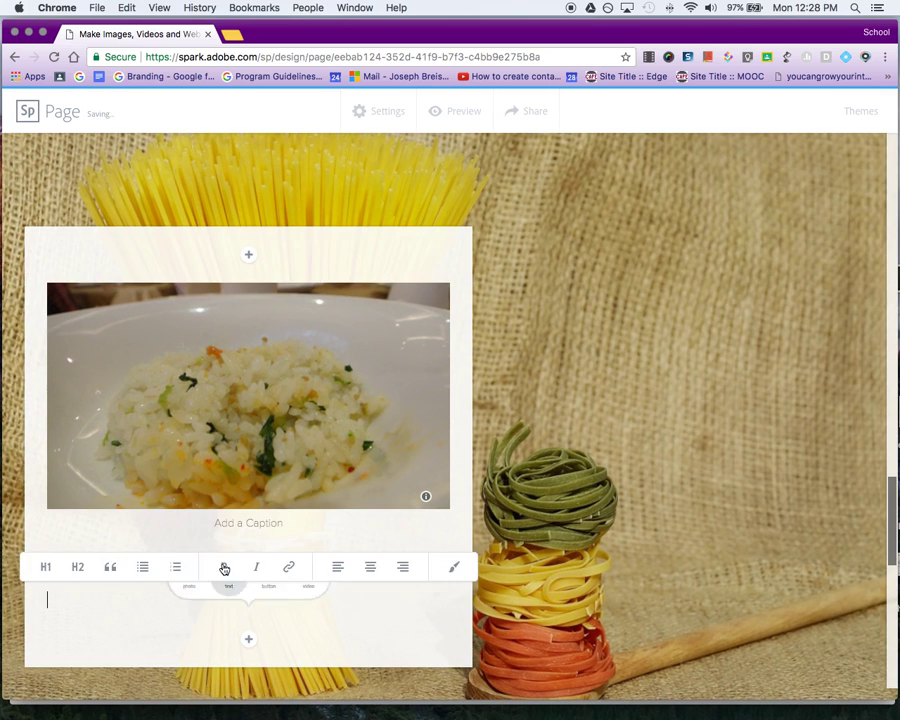
{"action": "type", "text": "asdfasdfasdfasdfasdf asd fa sdf asd"}
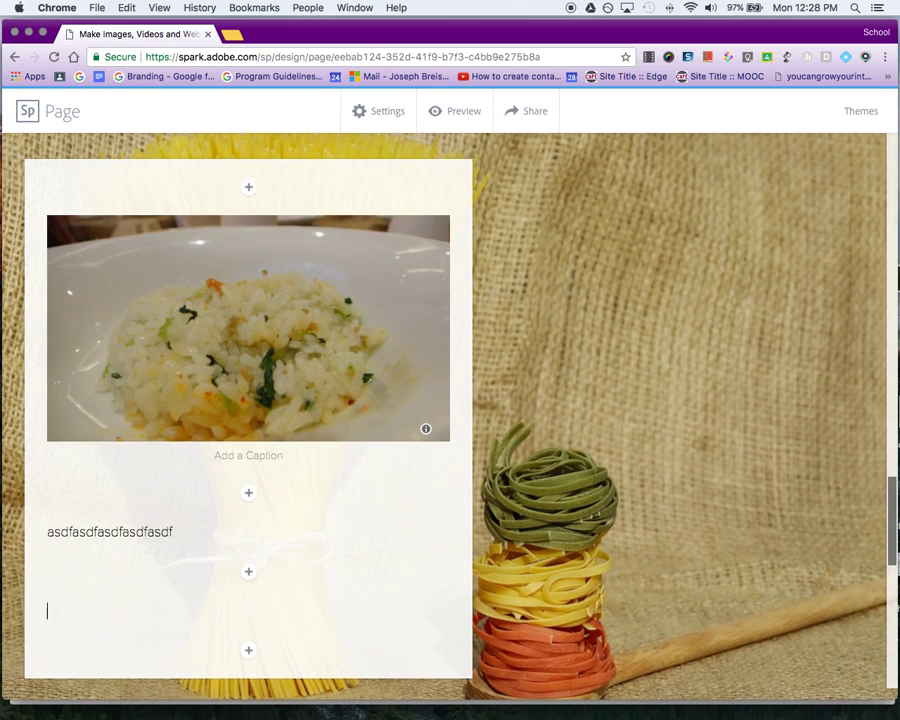
{"action": "scroll", "coordinate": [517, 479], "scroll_direction": "up", "scroll_amount": 20}
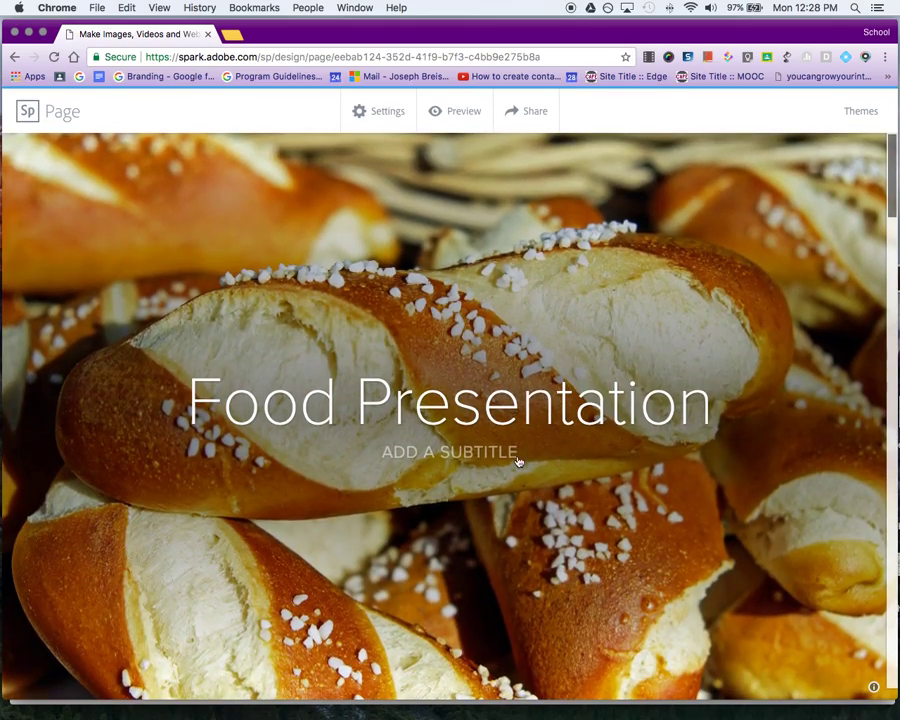
{"action": "scroll", "coordinate": [401, 372], "scroll_direction": "down", "scroll_amount": 5}
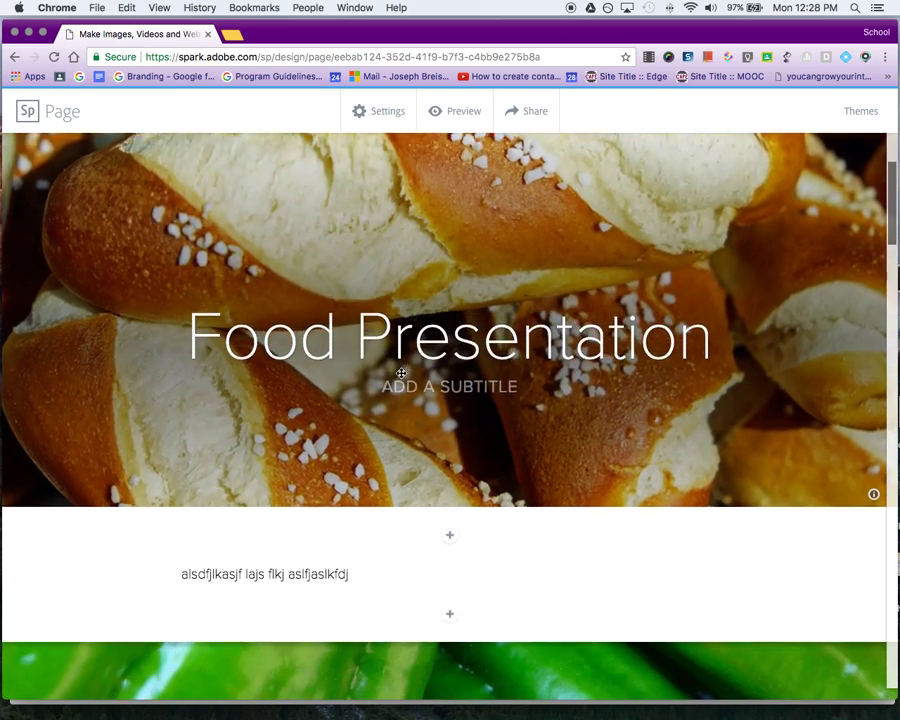
{"action": "scroll", "coordinate": [401, 376], "scroll_direction": "down", "scroll_amount": 5}
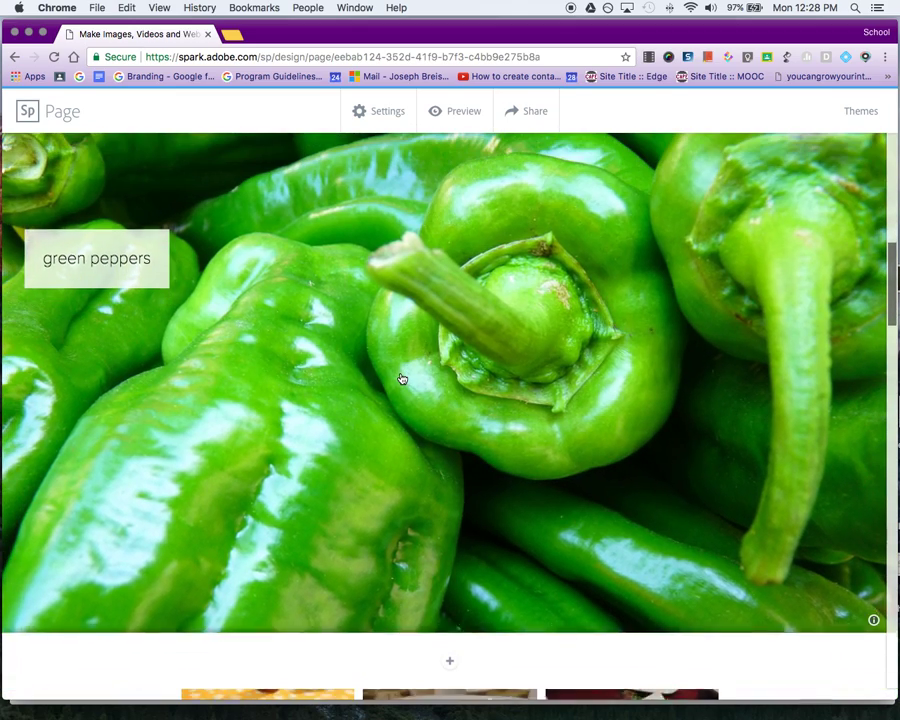
{"action": "scroll", "coordinate": [407, 363], "scroll_direction": "down", "scroll_amount": 5}
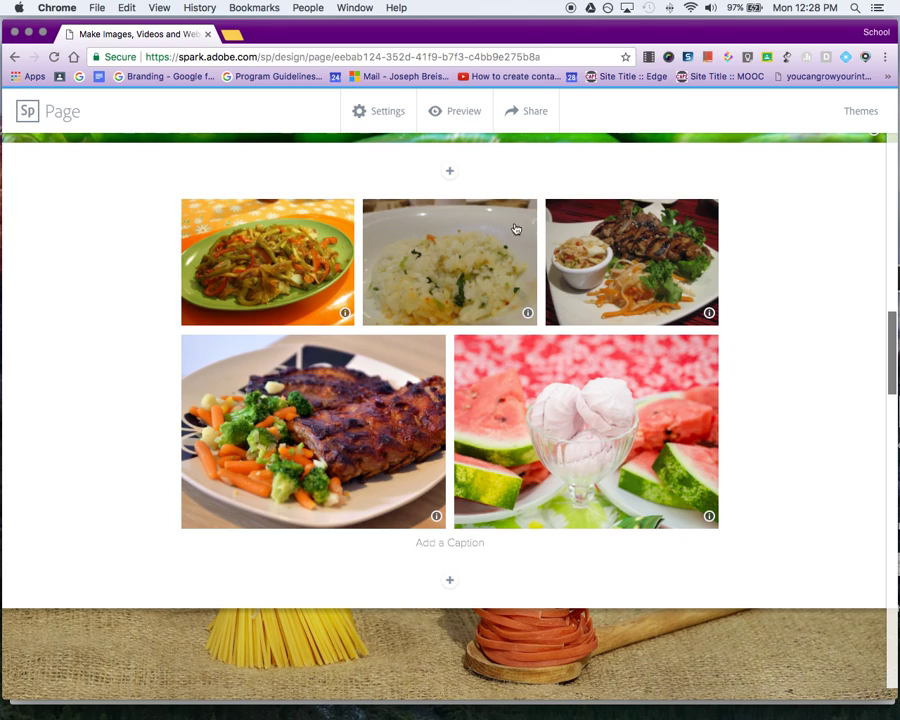
{"action": "scroll", "coordinate": [475, 444], "scroll_direction": "down", "scroll_amount": 10}
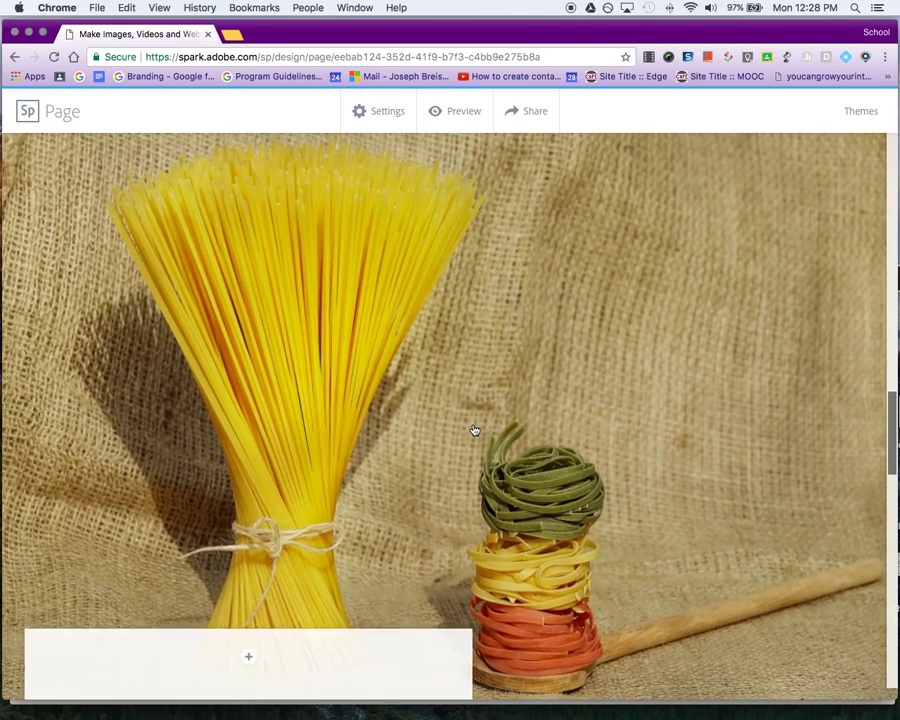
{"action": "scroll", "coordinate": [475, 430], "scroll_direction": "down", "scroll_amount": 5}
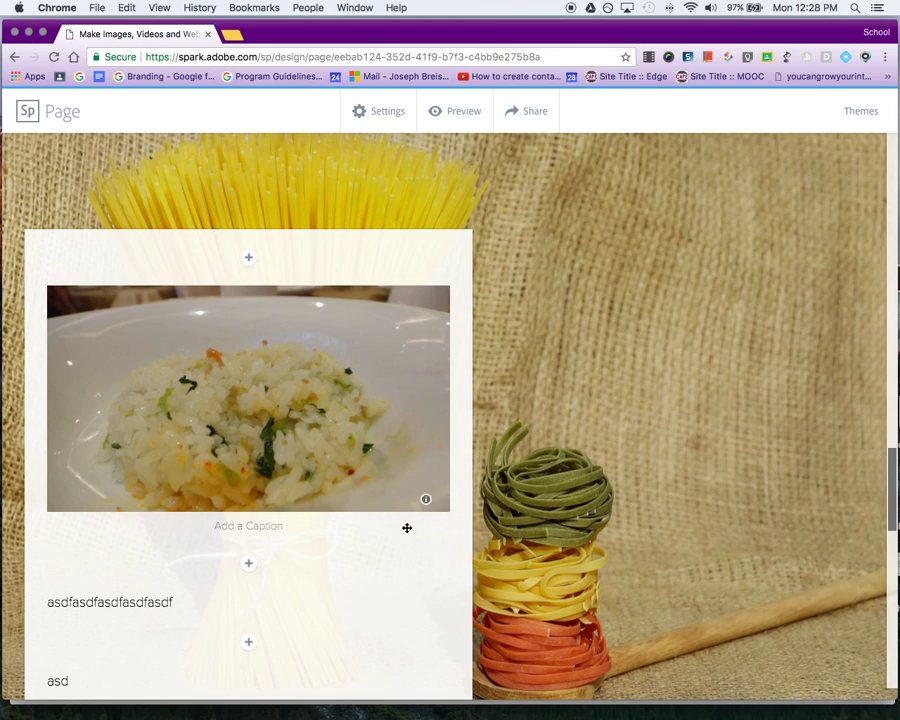
{"action": "scroll", "coordinate": [417, 412], "scroll_direction": "down", "scroll_amount": 10}
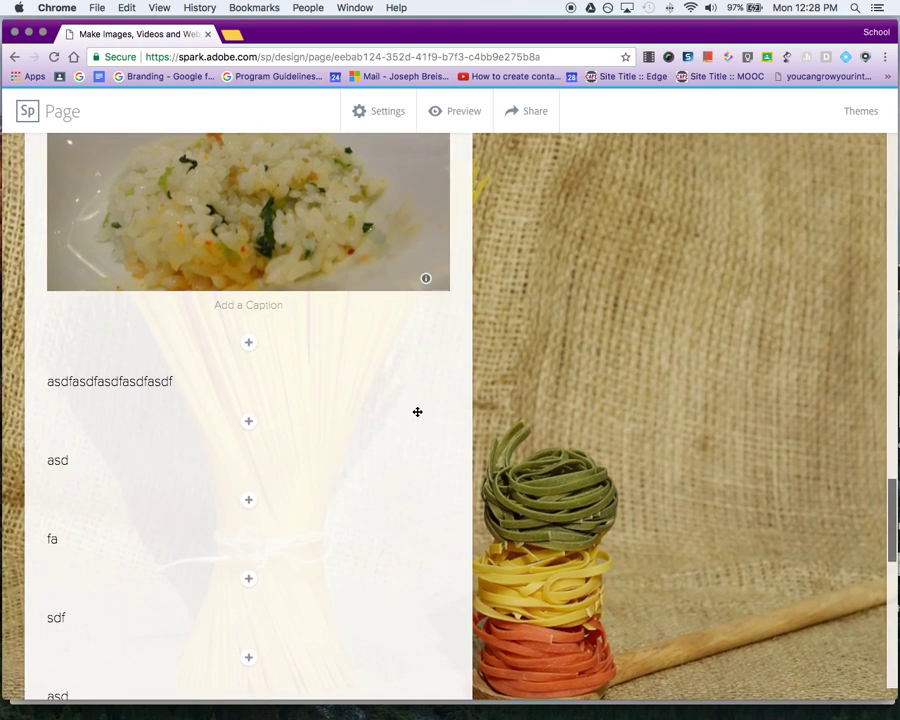
{"action": "scroll", "coordinate": [417, 411], "scroll_direction": "down", "scroll_amount": 8}
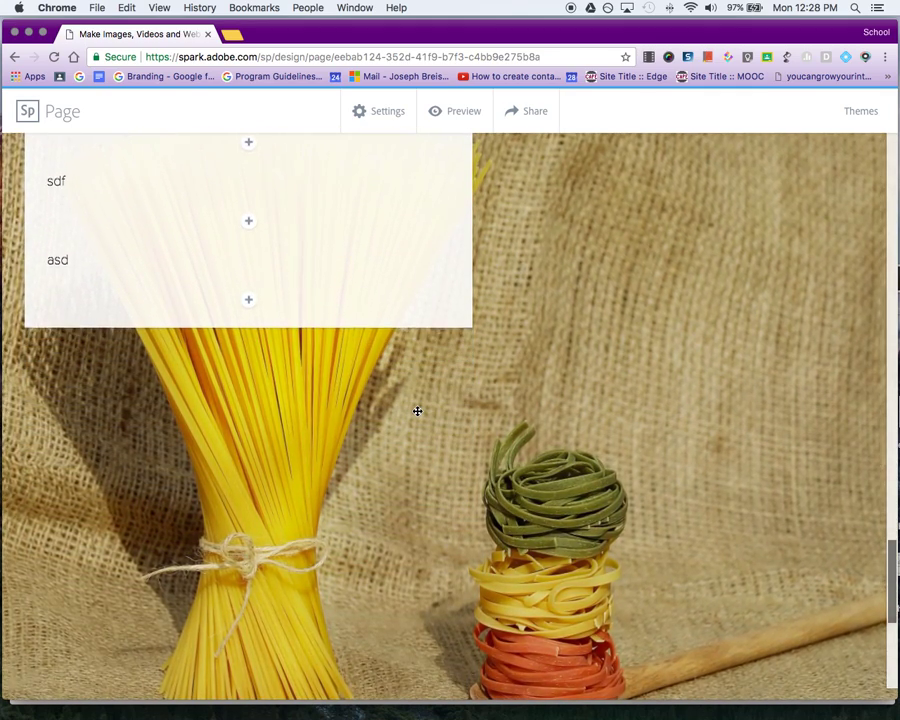
{"action": "scroll", "coordinate": [417, 411], "scroll_direction": "down", "scroll_amount": 3}
{"action": "scroll", "coordinate": [416, 410], "scroll_direction": "up", "scroll_amount": 20}
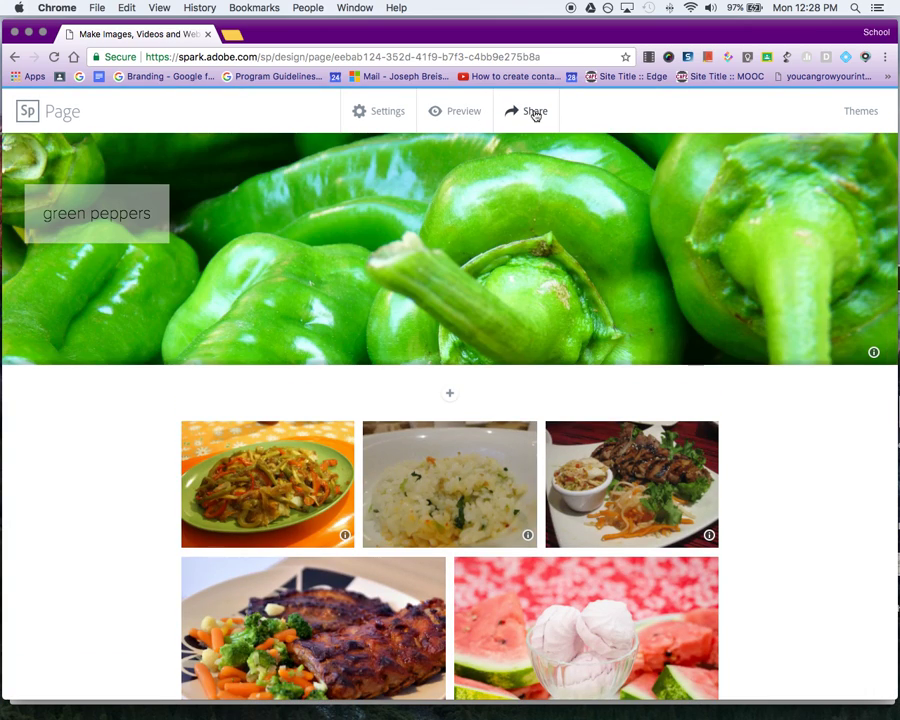
Publish the page under the Business category and select its shareable link for copying.
{"action": "left_click", "coordinate": [533, 111]}
{"action": "left_click", "coordinate": [683, 273]}
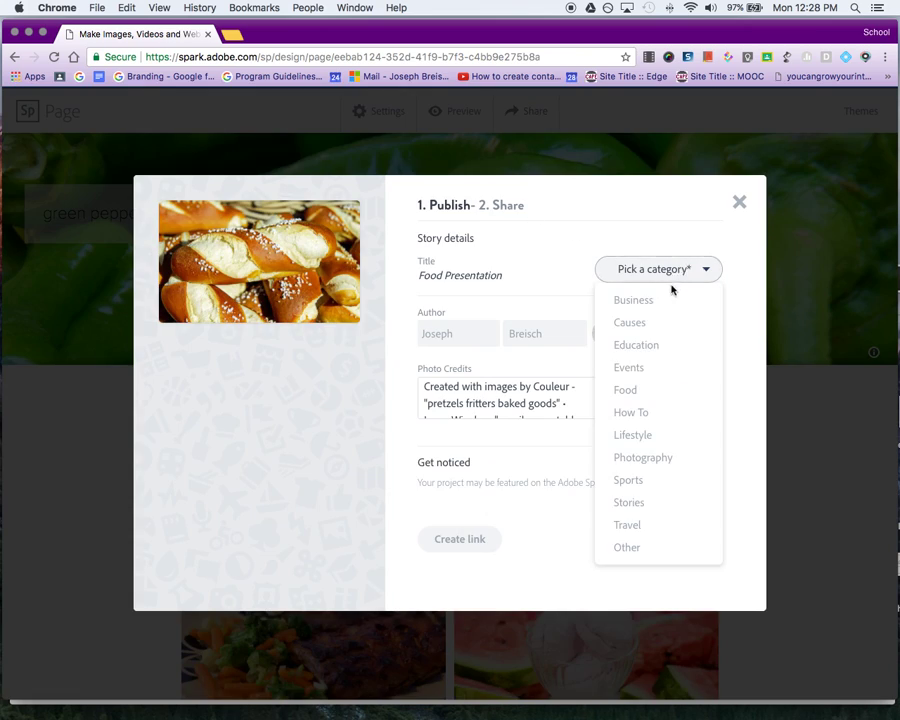
{"action": "left_click", "coordinate": [639, 302]}
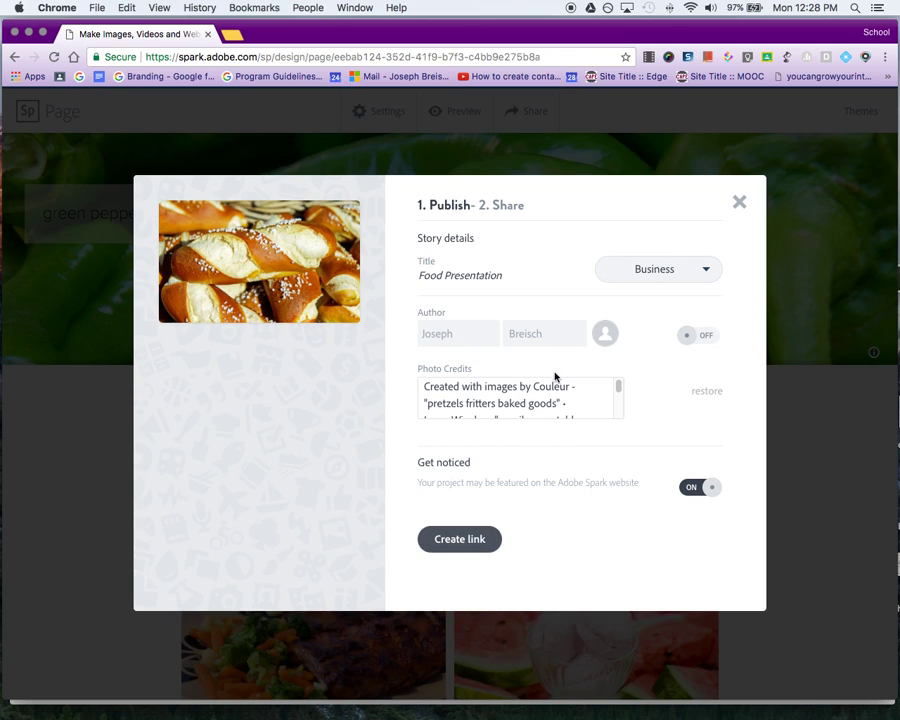
{"action": "left_click", "coordinate": [465, 547]}
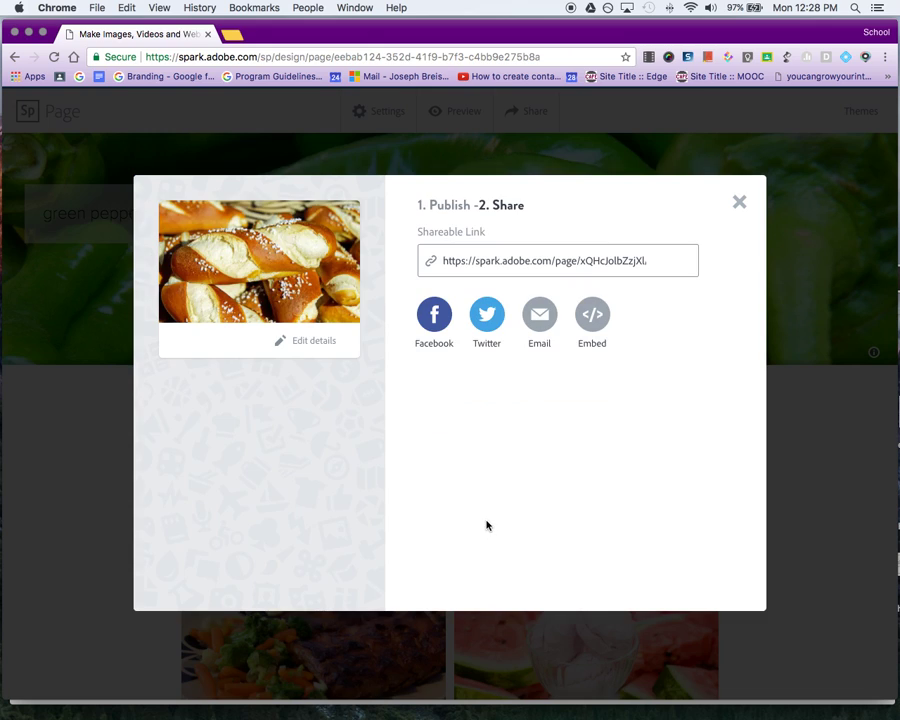
{"action": "left_click", "coordinate": [505, 261]}
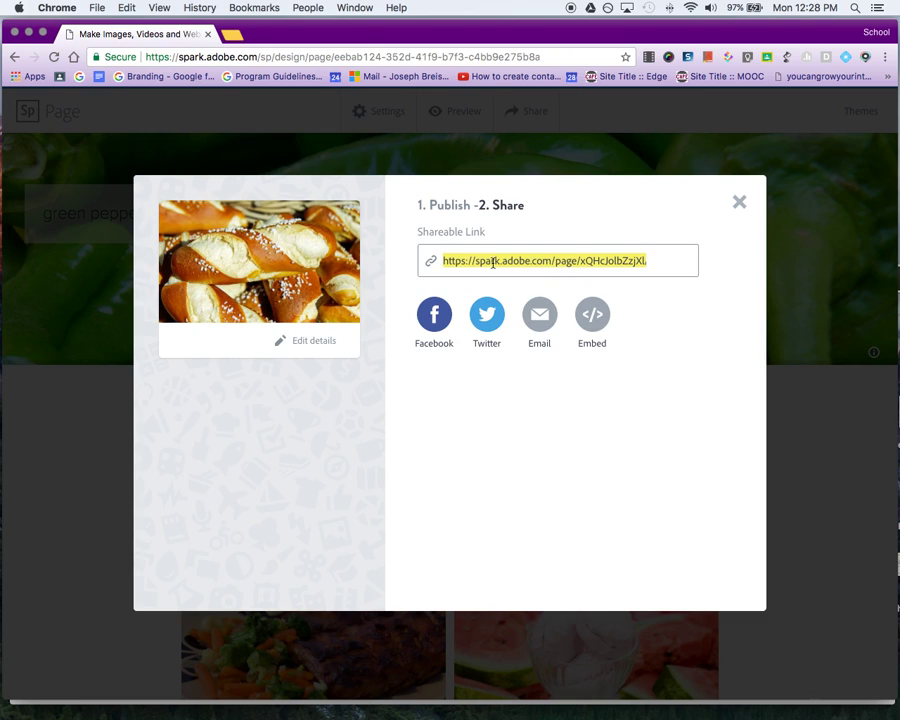
{"action": "right_click", "coordinate": [493, 263]}
Copy the shareable link and load it in a new Chrome tab to view the published page.
{"action": "left_click", "coordinate": [518, 289]}
{"action": "left_click", "coordinate": [232, 35]}
{"action": "key", "text": "super+v"}
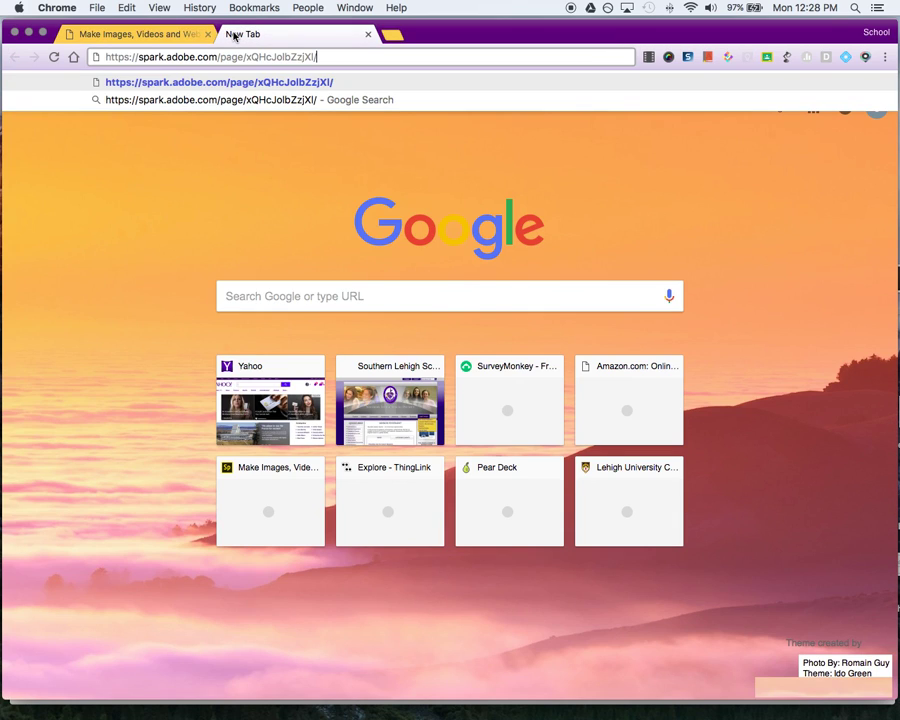
{"action": "key", "text": "Return"}
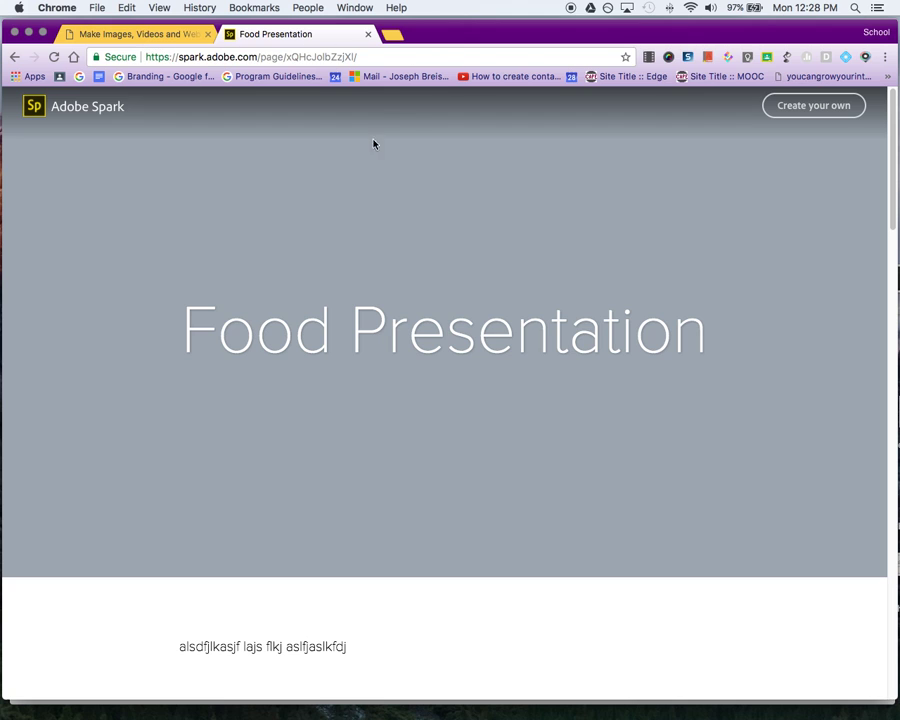
{"action": "scroll", "coordinate": [323, 250], "scroll_direction": "down", "scroll_amount": 5}
{"action": "scroll", "coordinate": [323, 250], "scroll_direction": "up", "scroll_amount": 4}
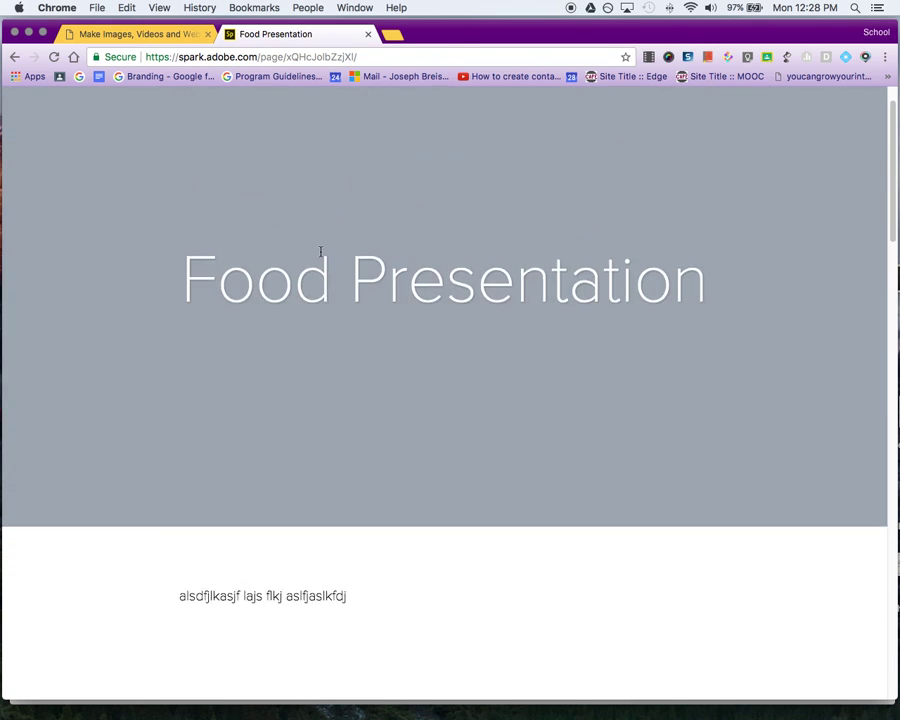